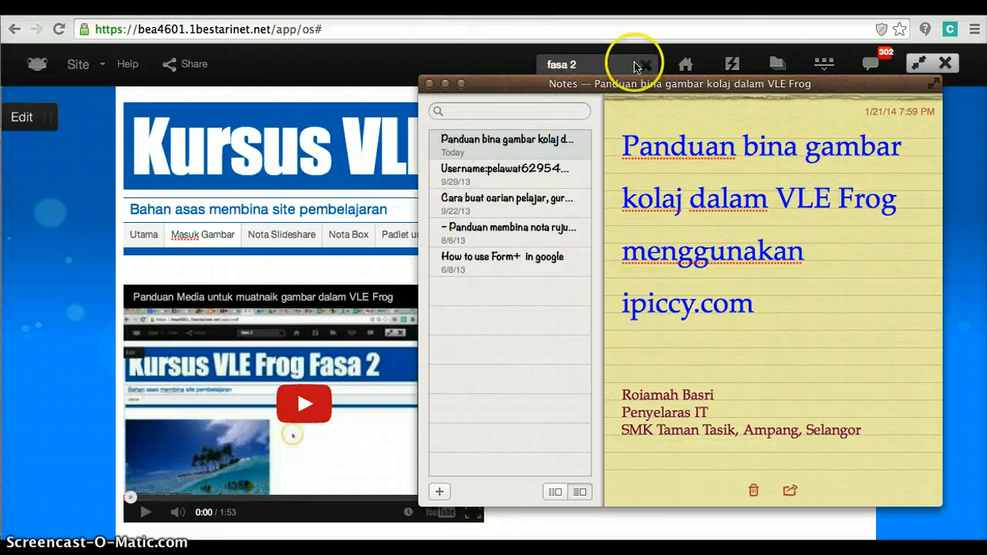
- Hide the Notes window and load ipiccy.com in the browser
key(super+h)
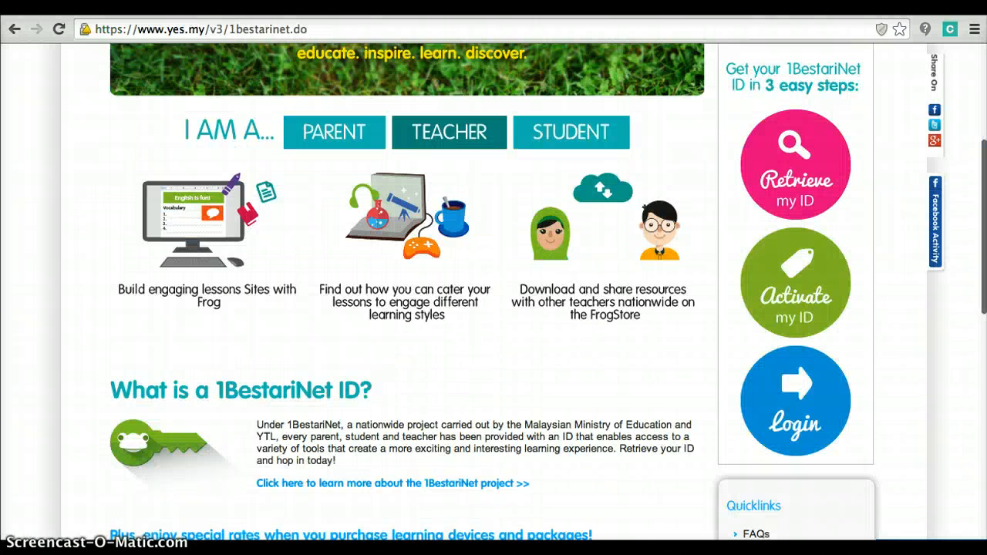
click(363, 33)
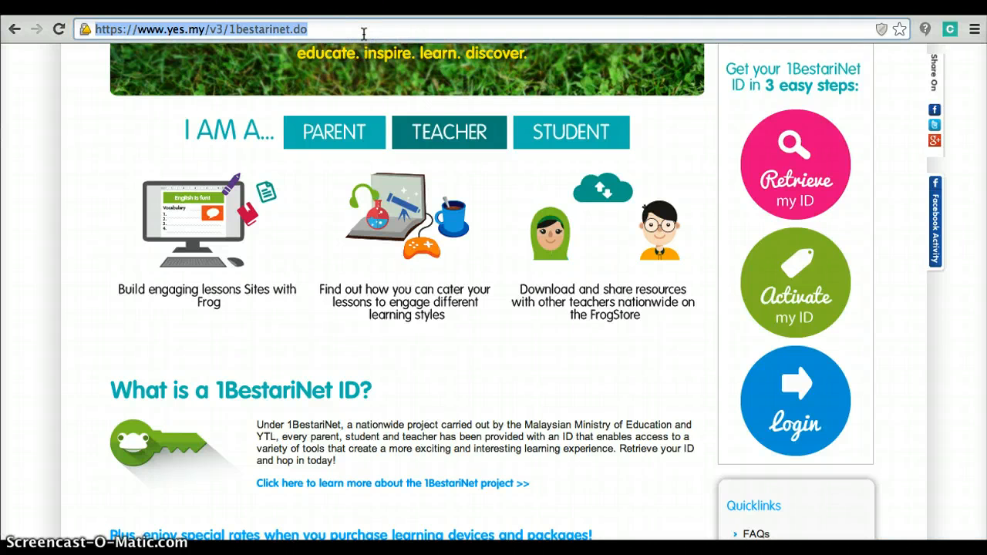
text(ipic)
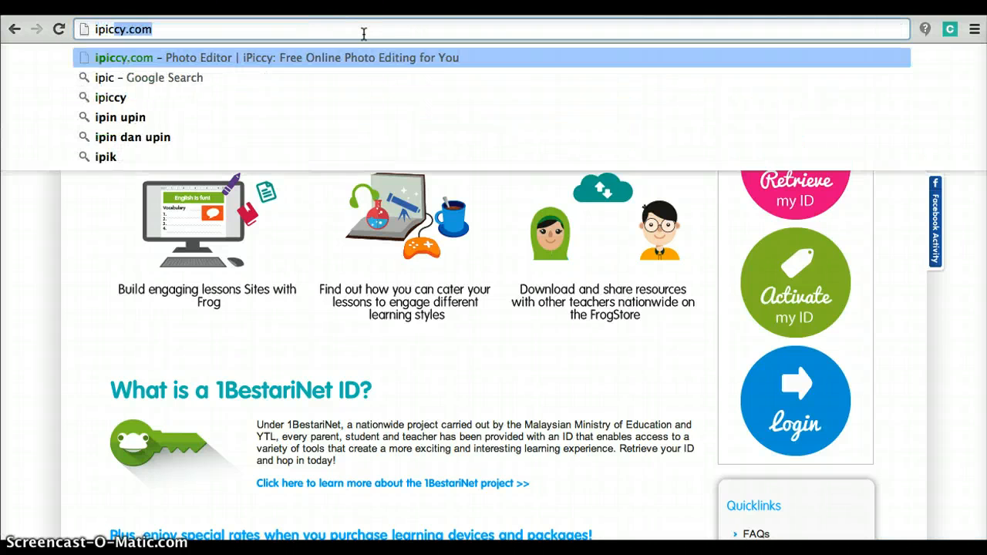
text(c)
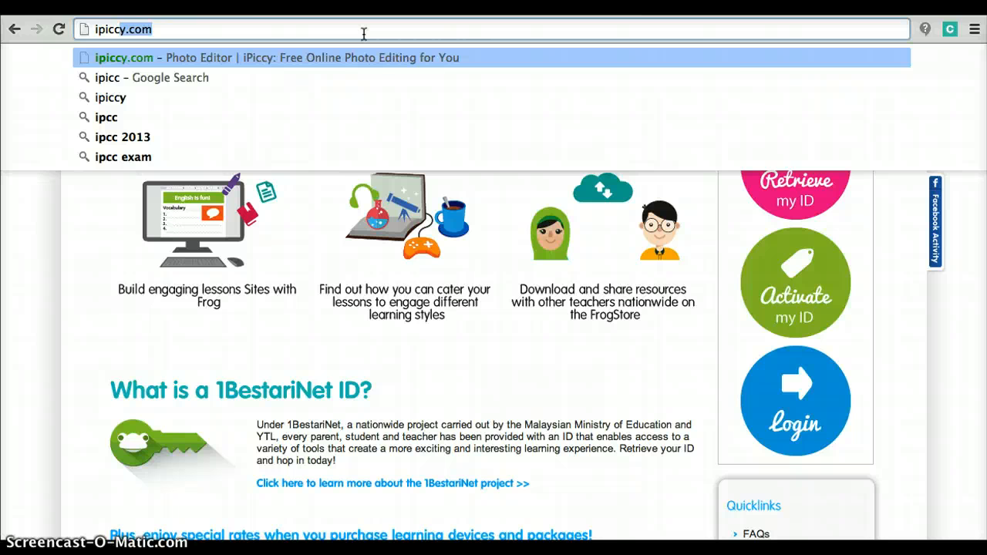
key(Return)
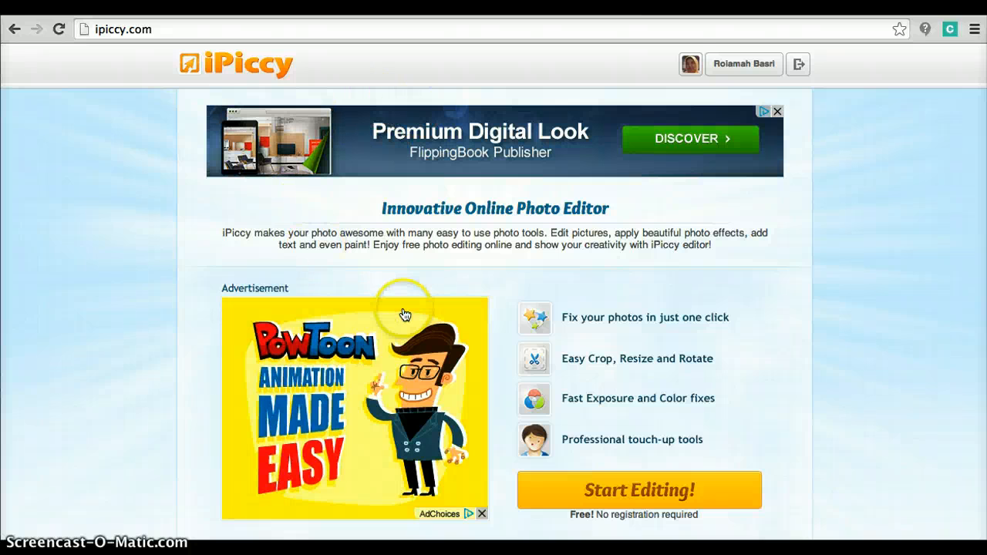
- Start the iPiccy photo editor with its advertisement closed, and delete the last work instead of restoring it
scroll(550, 382, down, 1)
scroll(550, 382, up, 1)
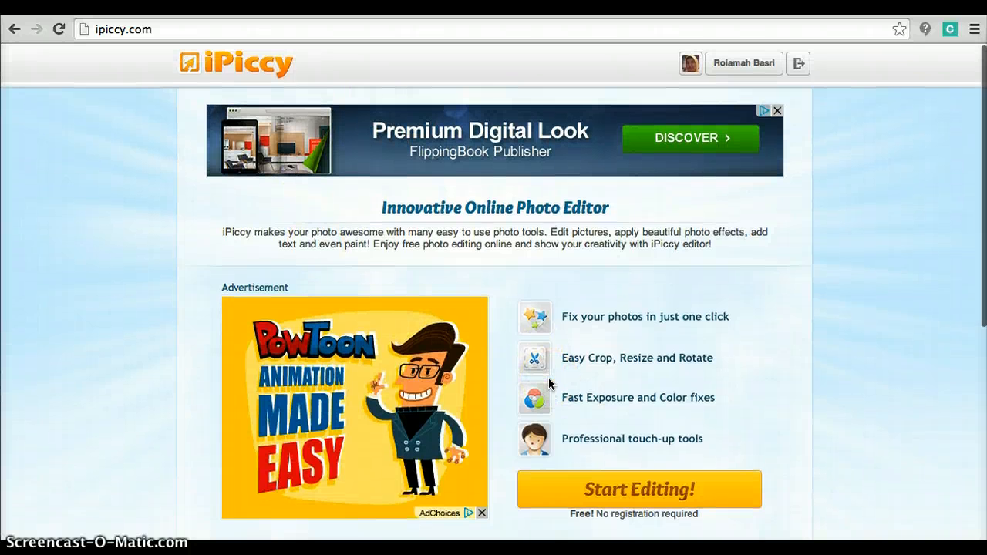
scroll(548, 383, down, 1)
click(606, 468)
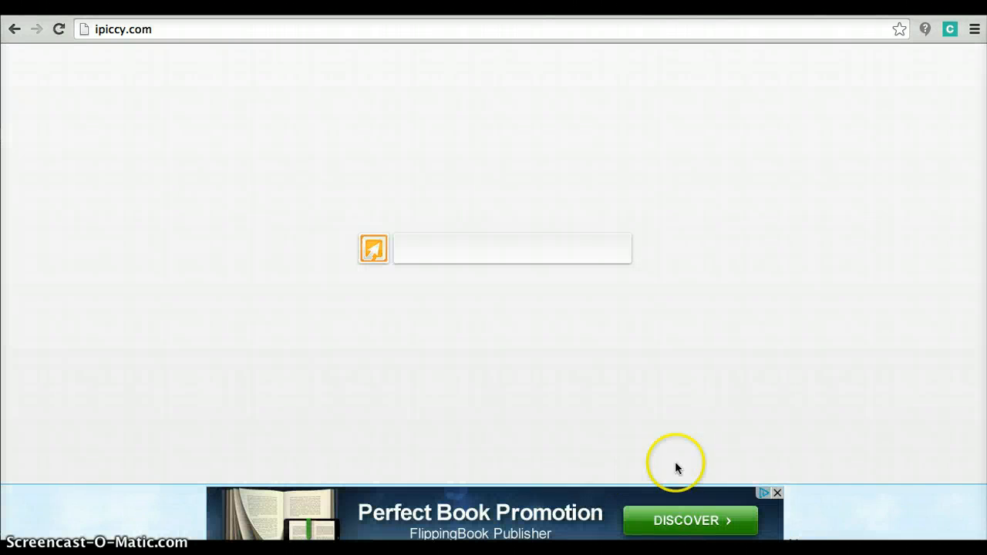
click(779, 494)
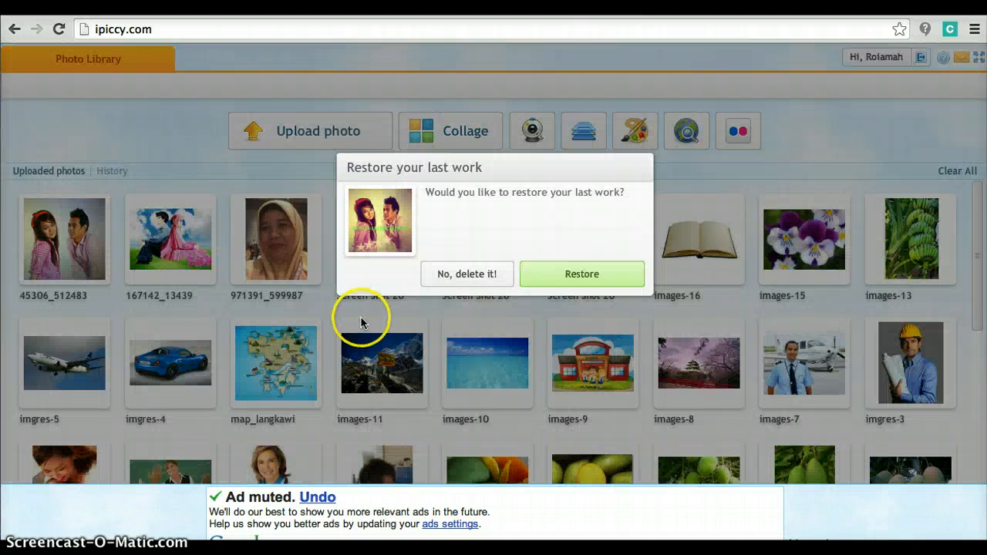
click(476, 279)
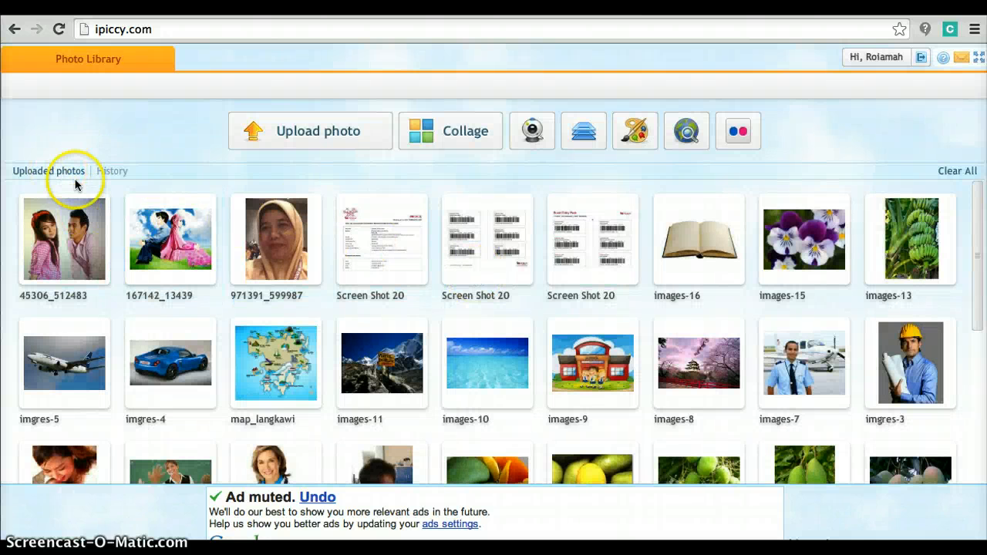
- Upload Nouns.png from the Downloads folder to the photo library
click(312, 131)
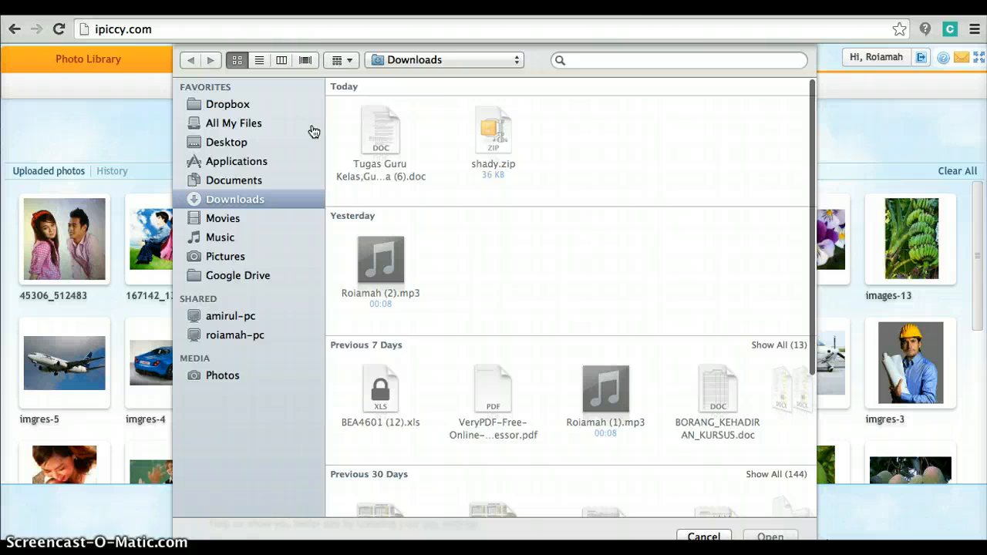
click(238, 182)
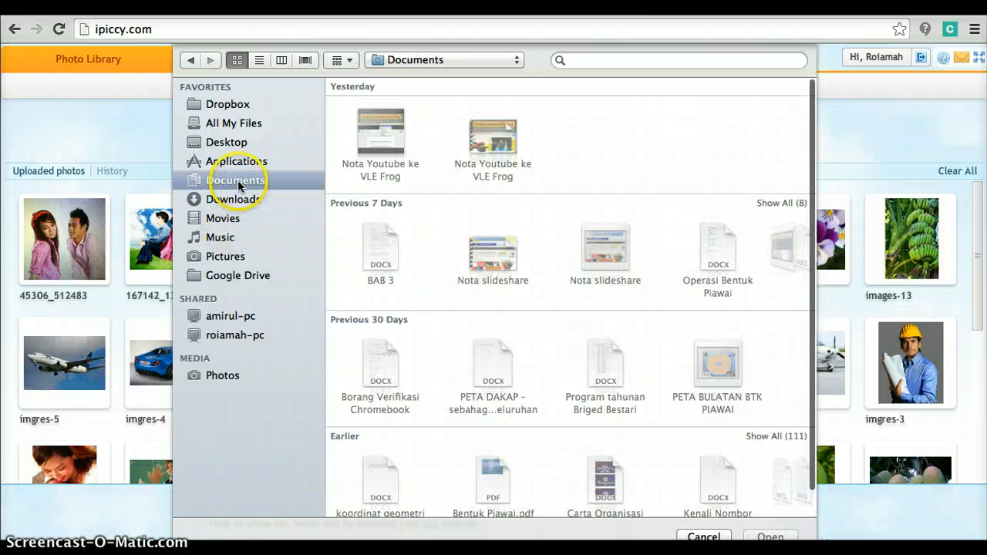
click(238, 202)
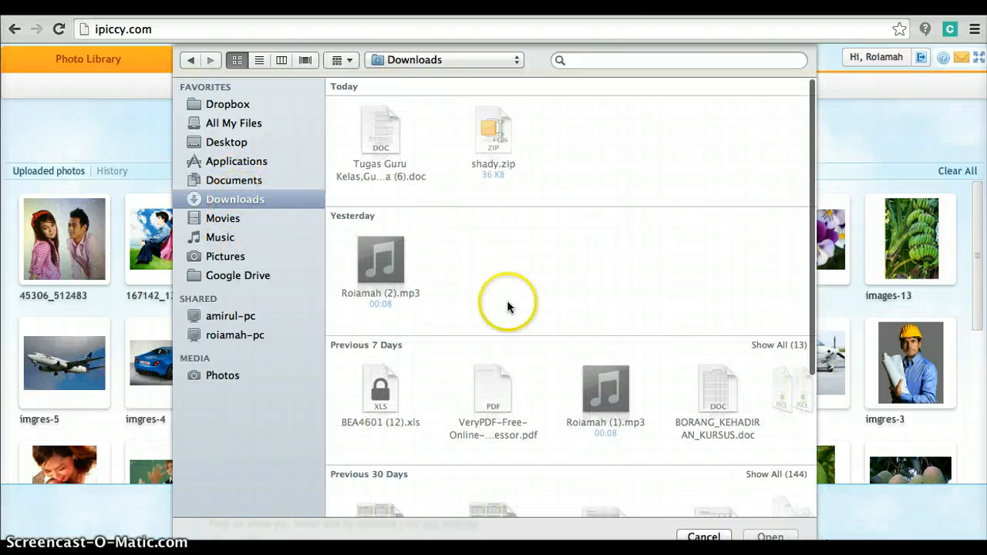
scroll(549, 381, down, 1)
scroll(549, 381, down, 5)
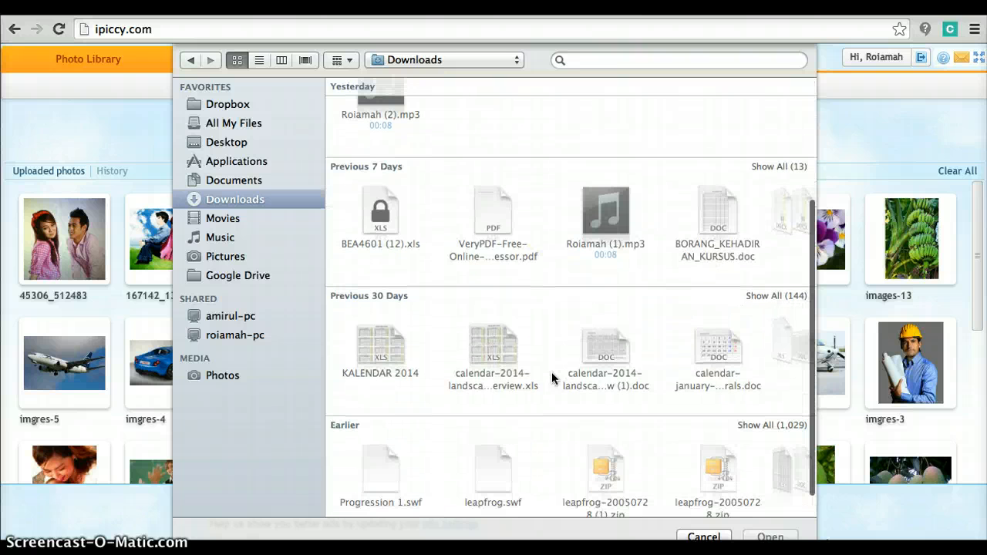
scroll(717, 231, right, 5)
scroll(717, 231, right, 3)
scroll(718, 229, up, 1)
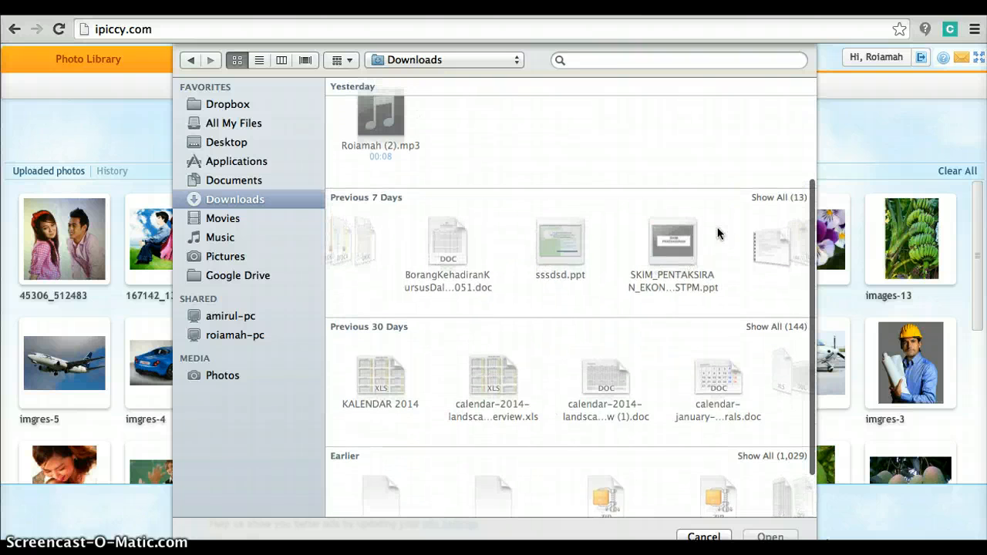
scroll(537, 371, right, 3)
scroll(537, 371, right, 5)
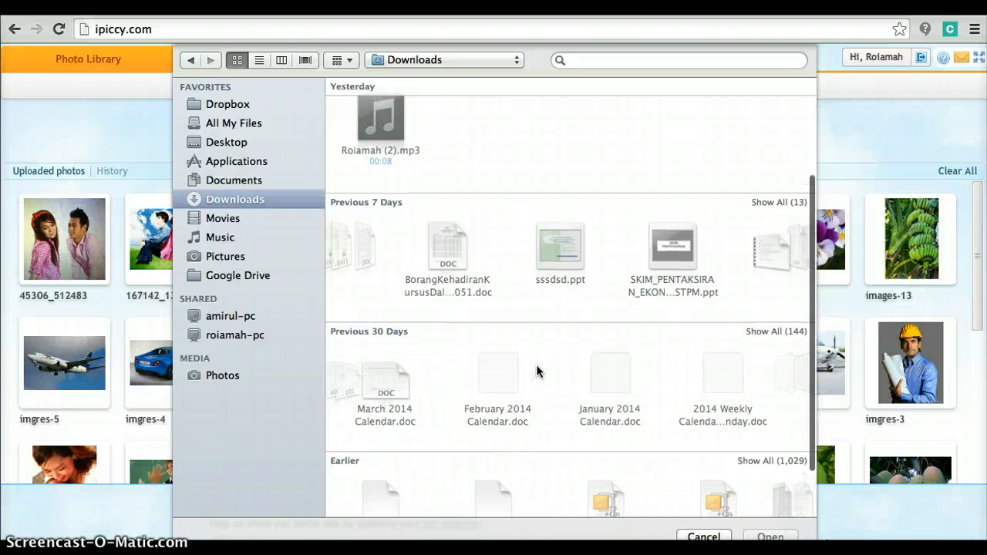
scroll(537, 371, up, 2)
scroll(537, 371, right, 2)
scroll(537, 370, down, 3)
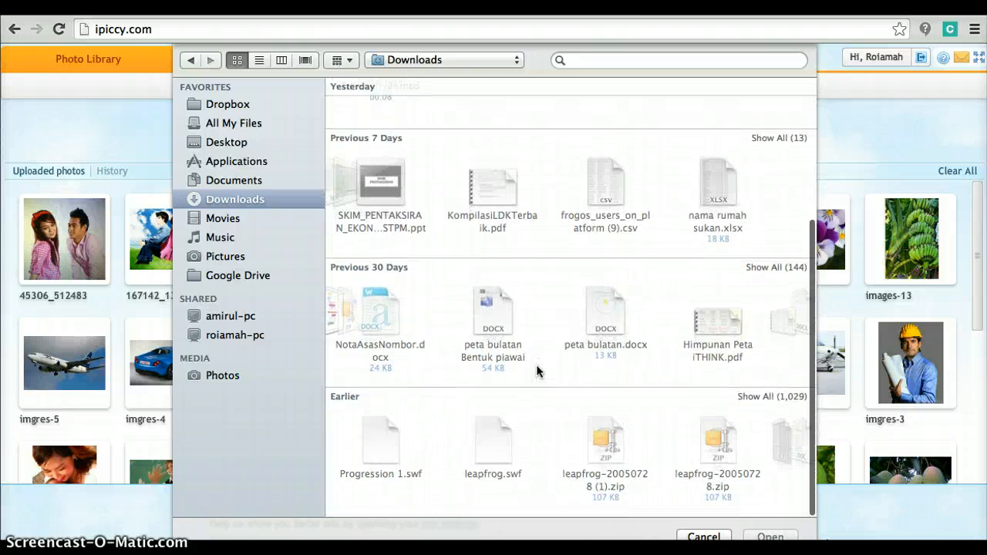
scroll(651, 451, right, 6)
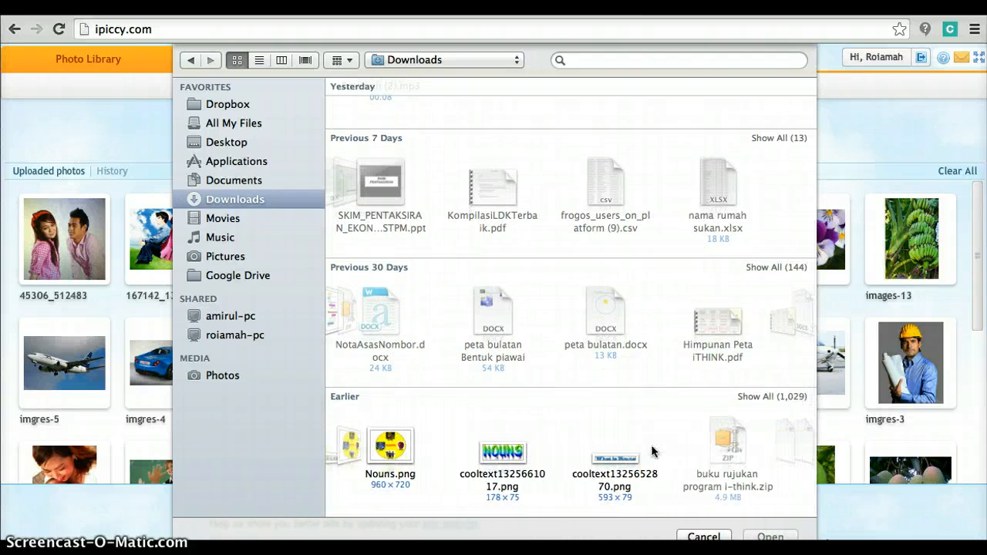
click(378, 458)
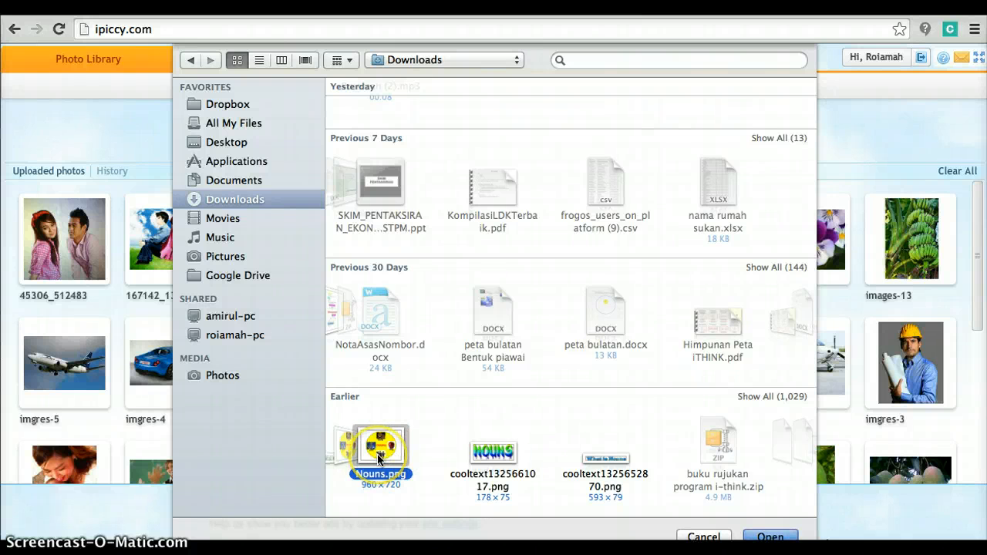
double_click(378, 458)
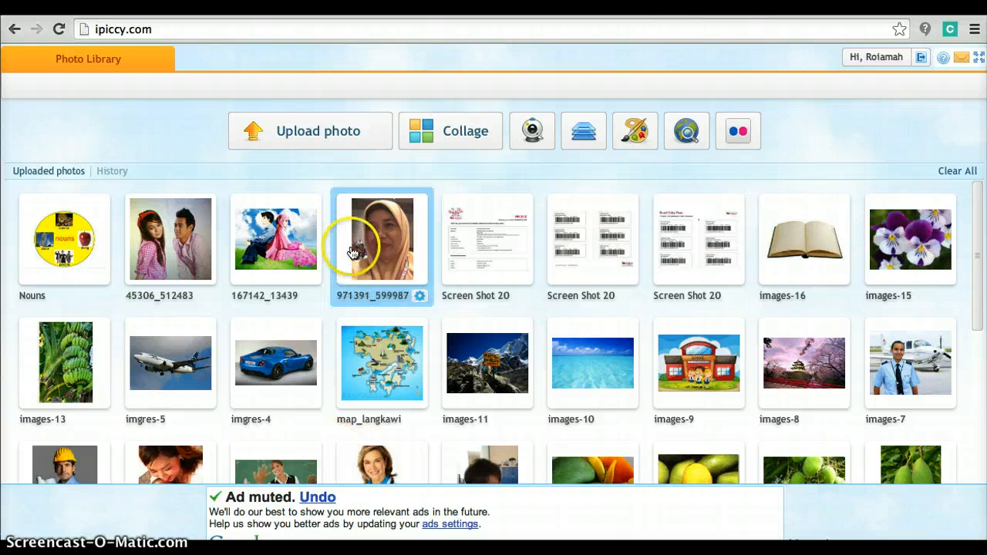
- Upload LOGO SMKTT.jpeg from the earlier files in Downloads to the photo library
click(338, 134)
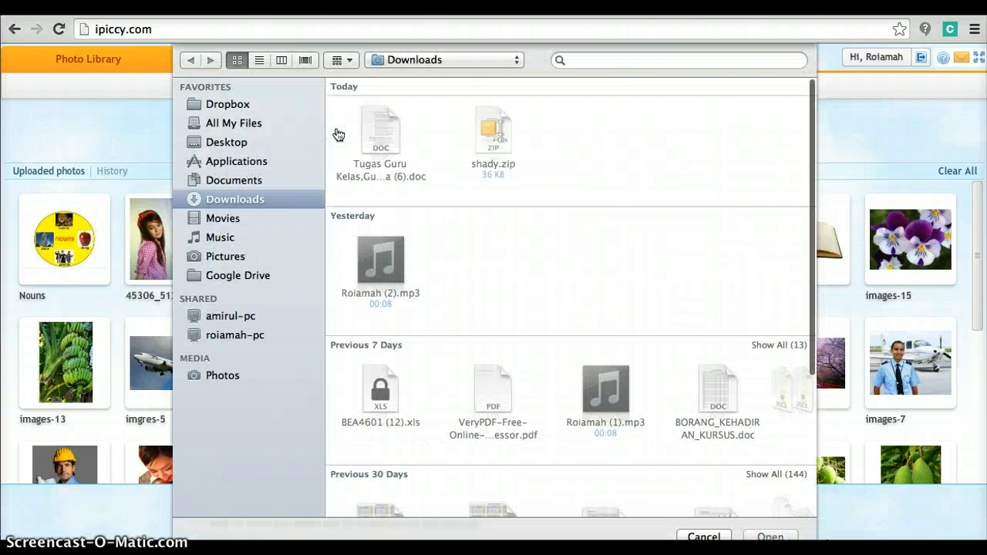
scroll(606, 377, right, 10)
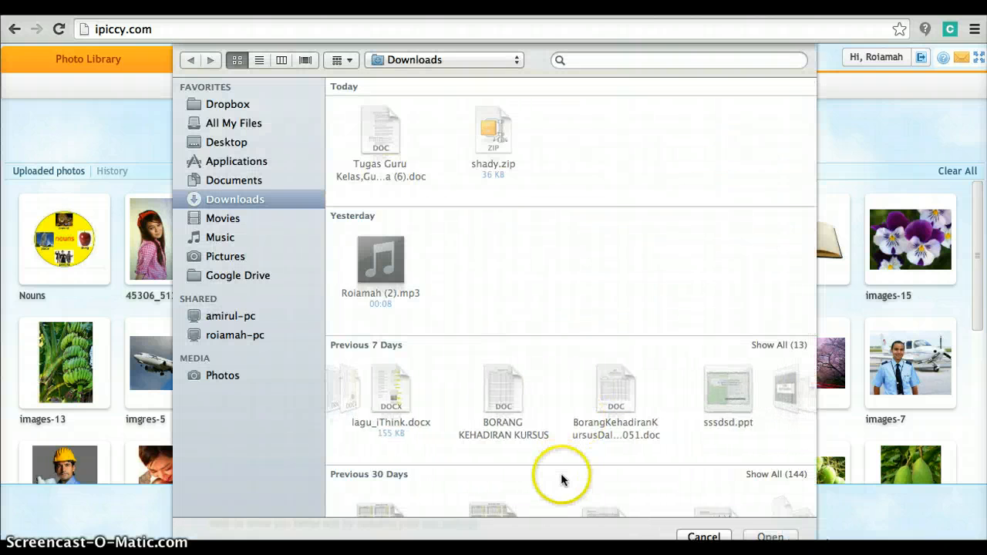
scroll(562, 480, down, 3)
scroll(561, 479, down, 5)
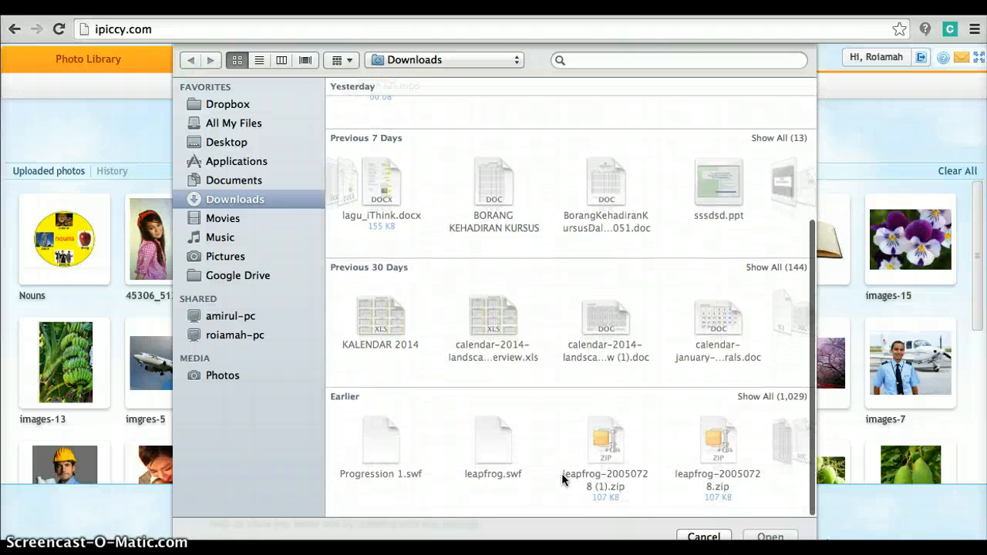
scroll(684, 445, right, 15)
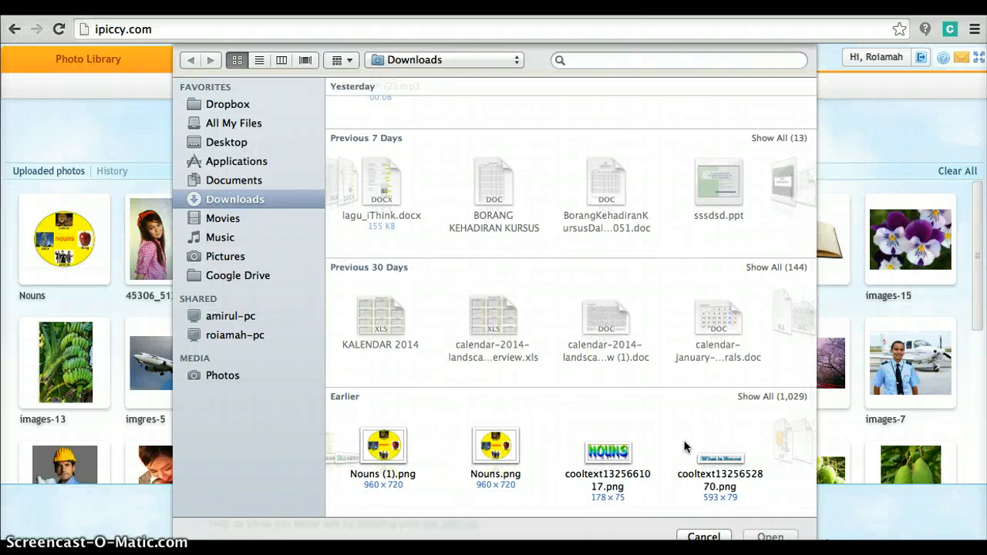
scroll(671, 449, right, 10)
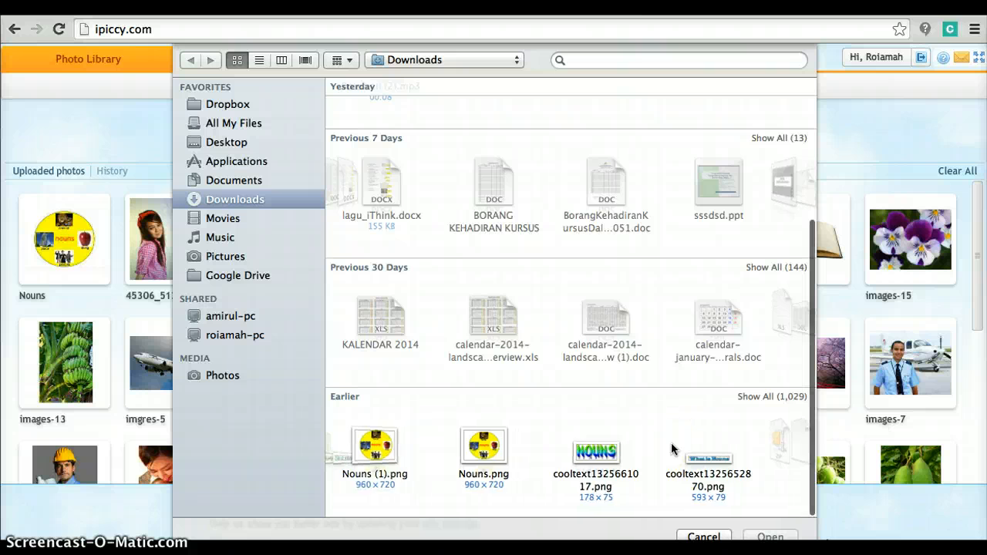
scroll(672, 448, right, 15)
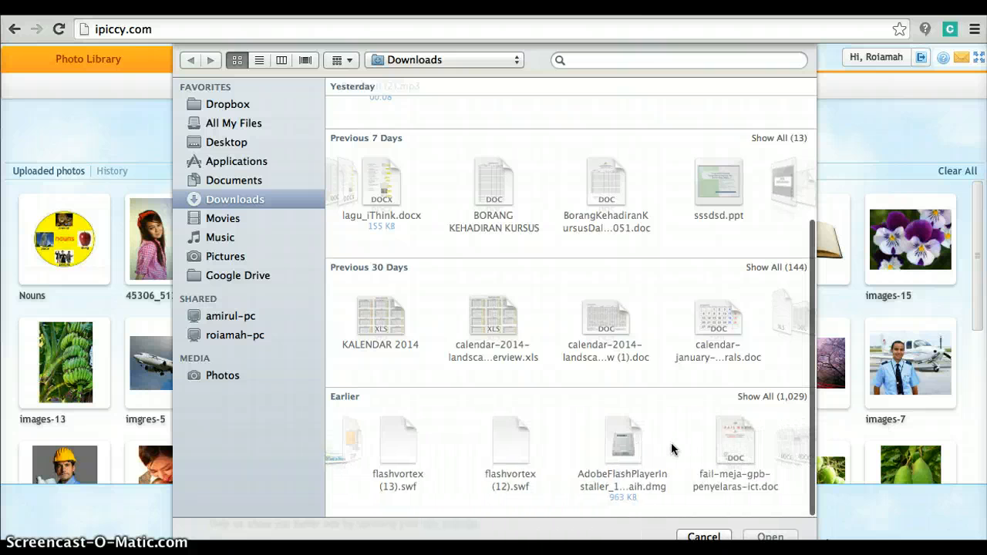
scroll(671, 447, right, 5)
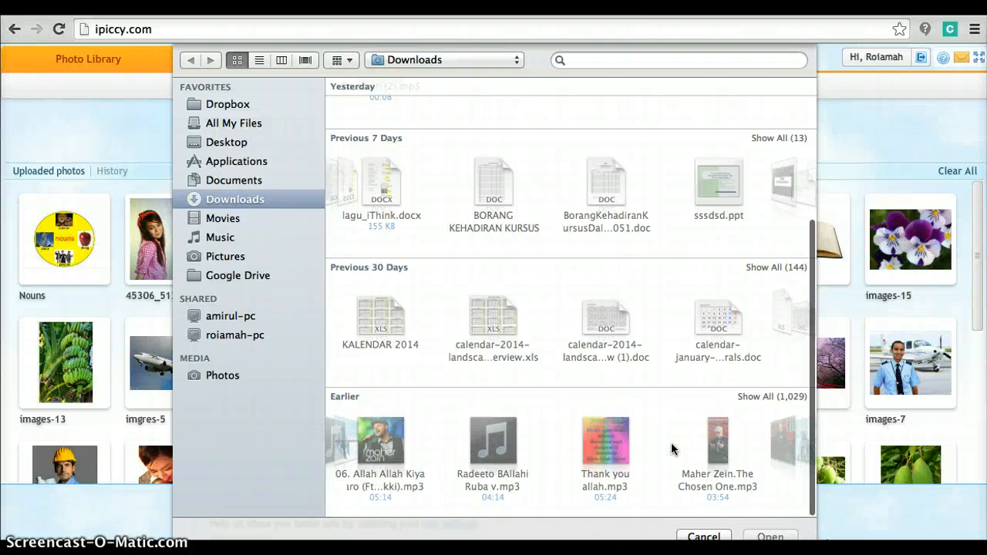
scroll(671, 449, right, 5)
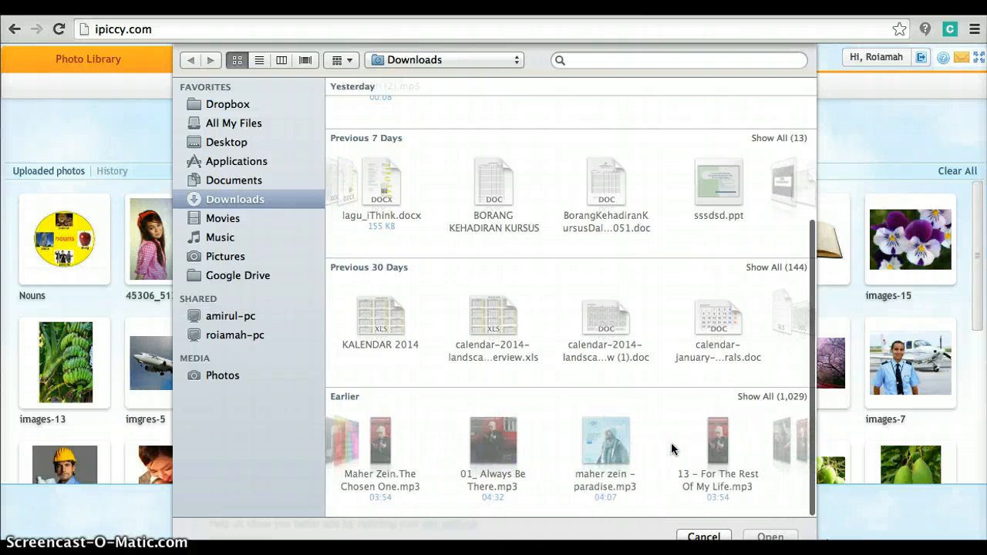
scroll(671, 449, right, 8)
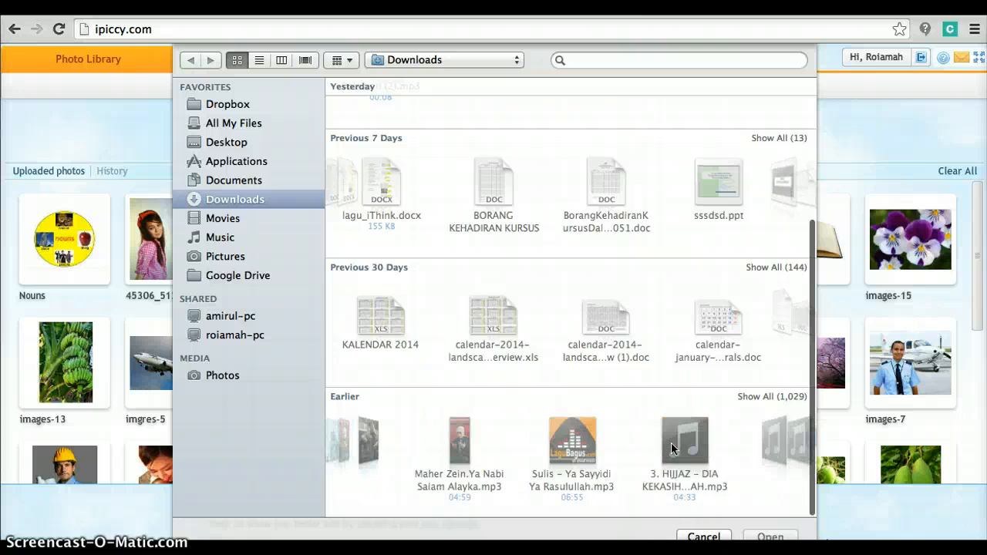
scroll(671, 449, right, 8)
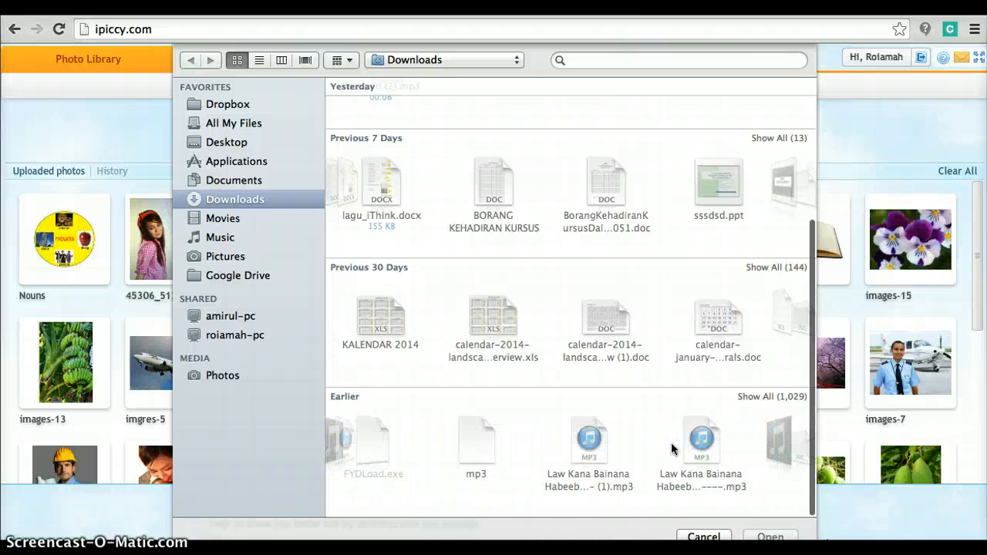
scroll(670, 447, right, 8)
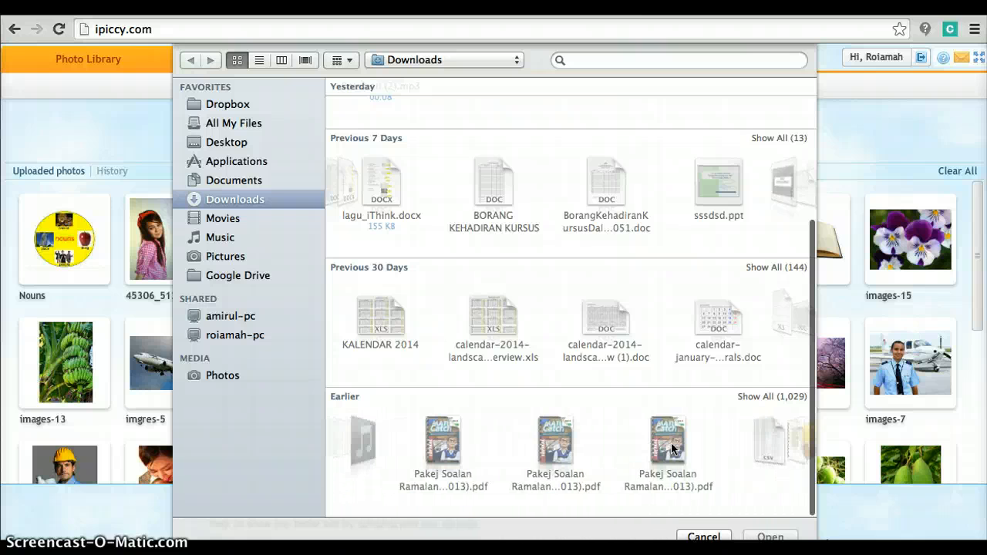
scroll(672, 448, right, 8)
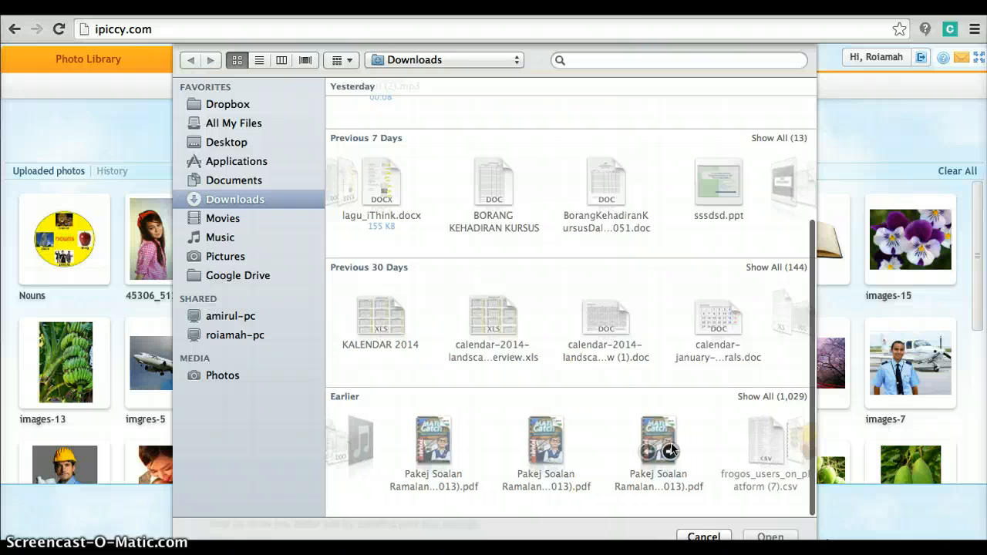
scroll(671, 448, right, 8)
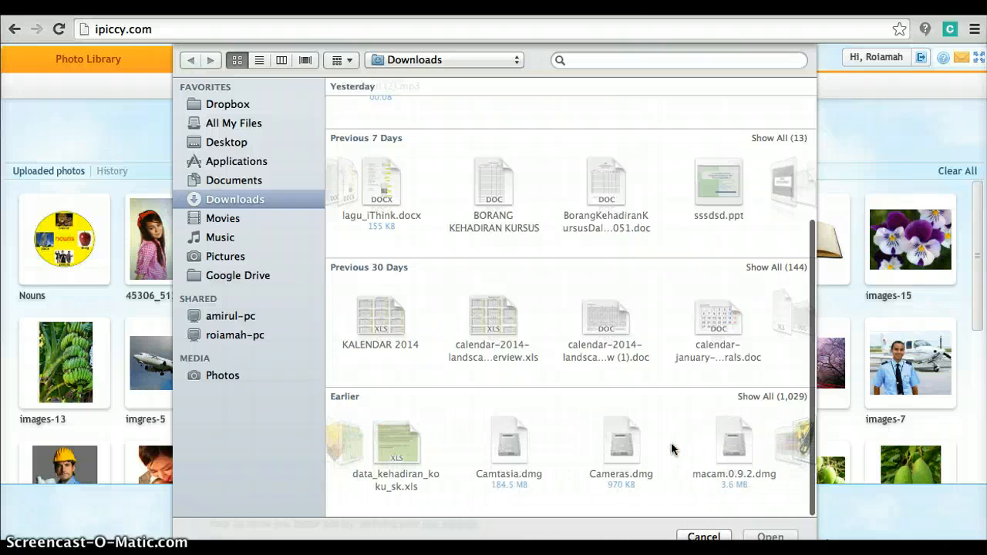
scroll(671, 450, right, 3)
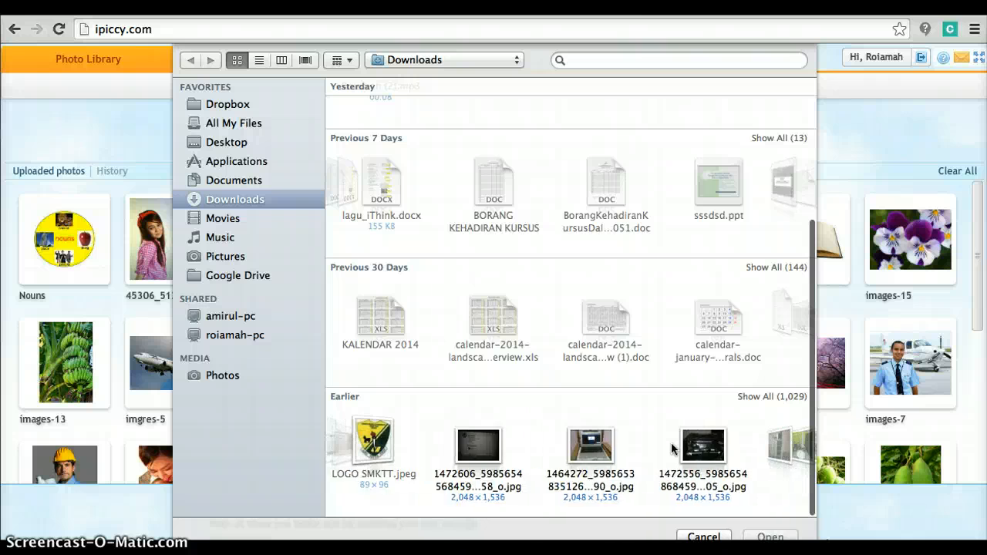
scroll(632, 449, left, 5)
click(617, 445)
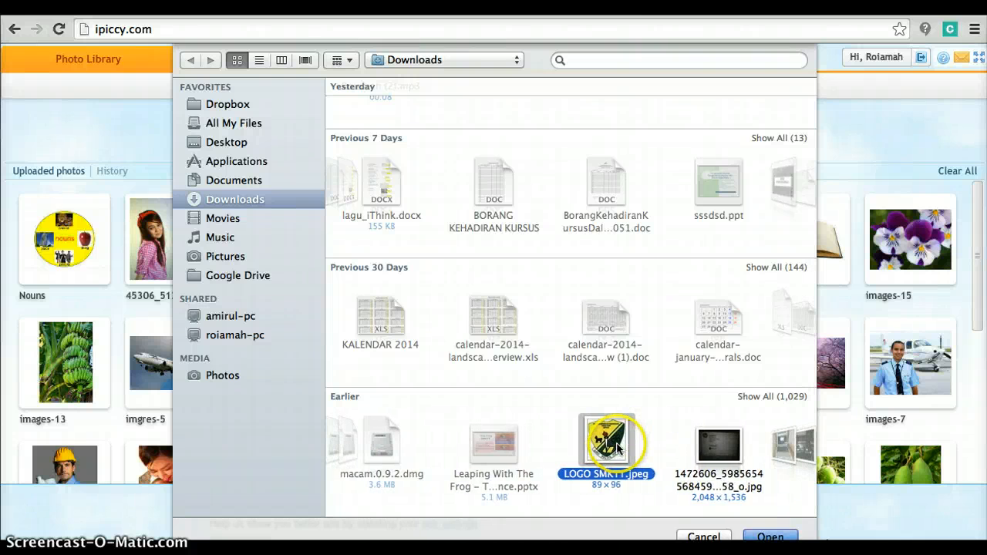
double_click(617, 445)
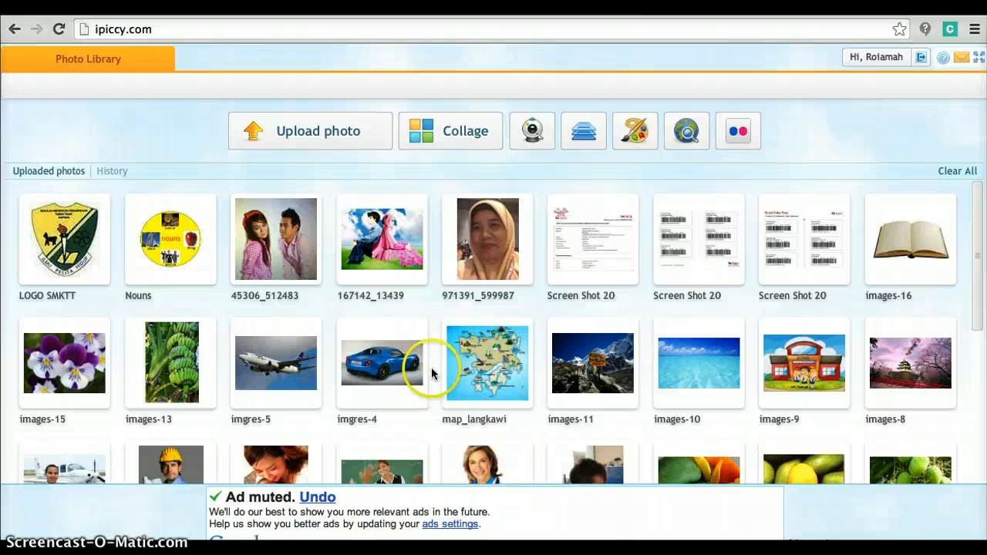
- Start a collage and choose the Advanced layout with a tilted square in the centre surrounded by four cells
click(422, 137)
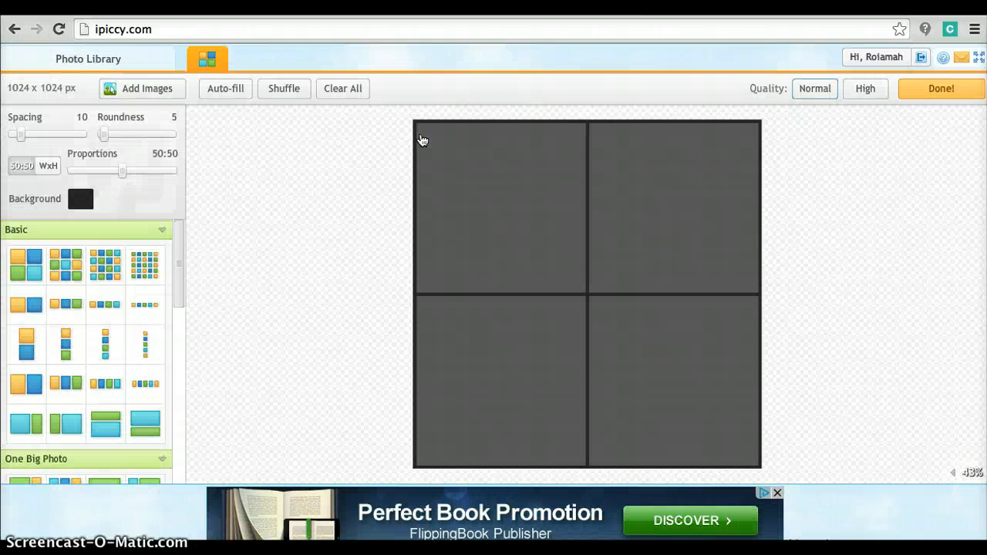
click(307, 263)
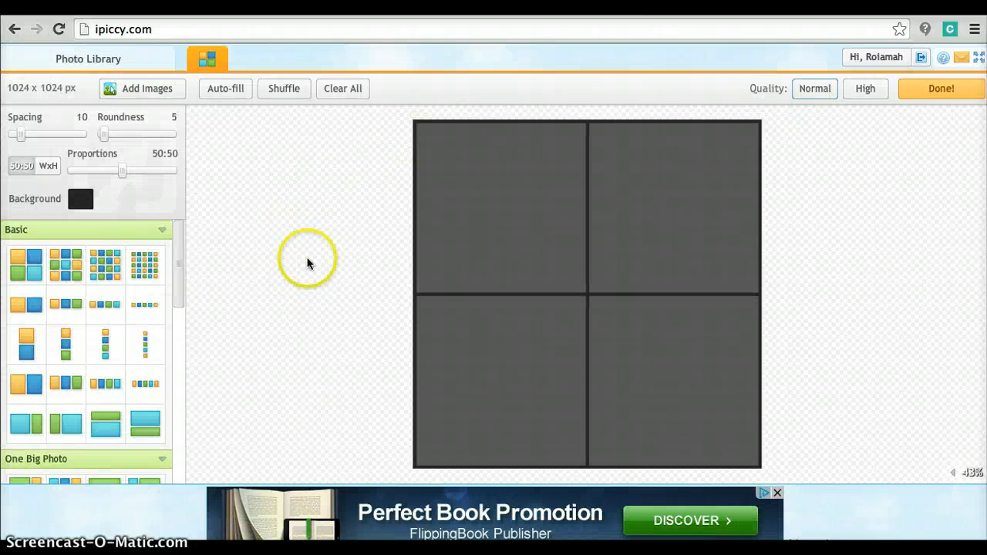
click(59, 277)
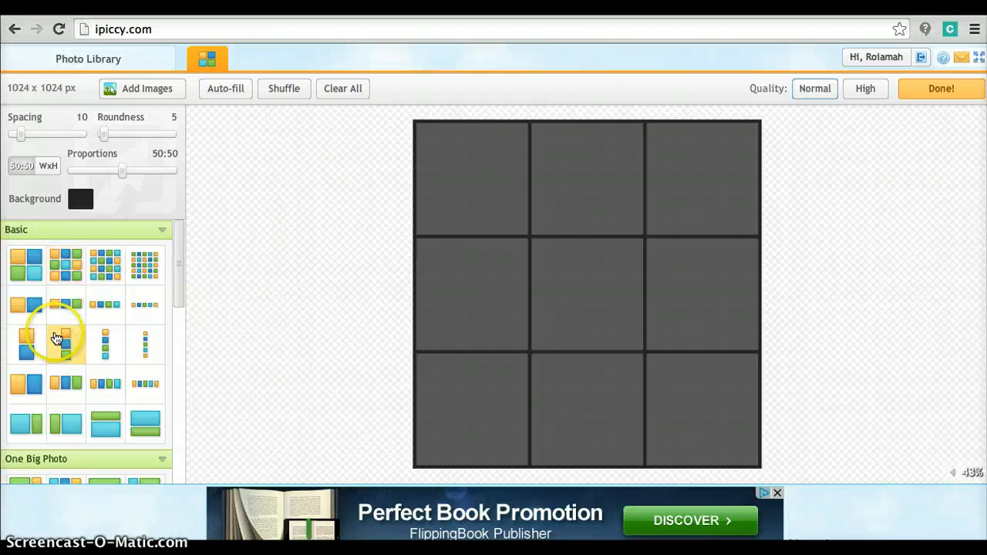
scroll(58, 337, down, 1)
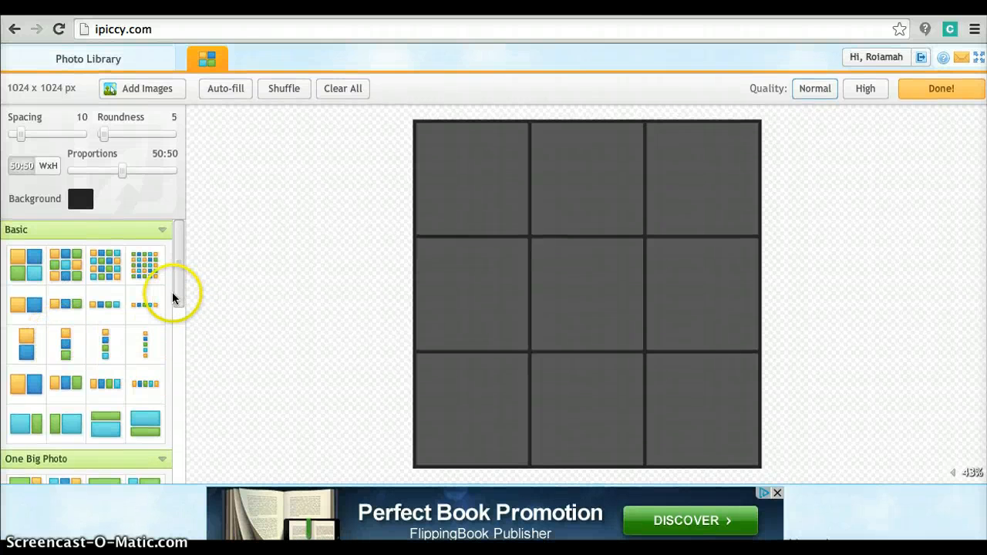
drag(176, 294, 176, 341)
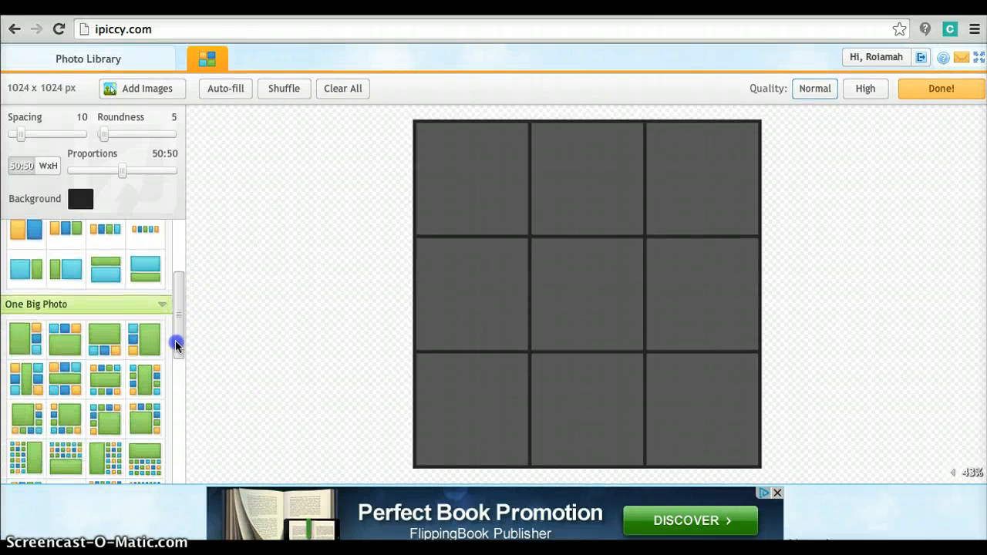
click(56, 359)
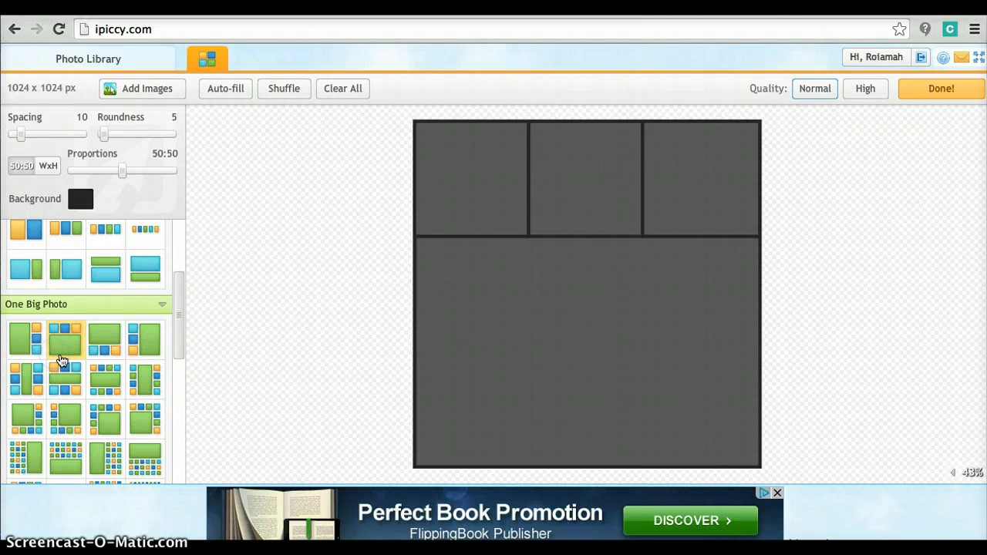
drag(179, 324, 168, 429)
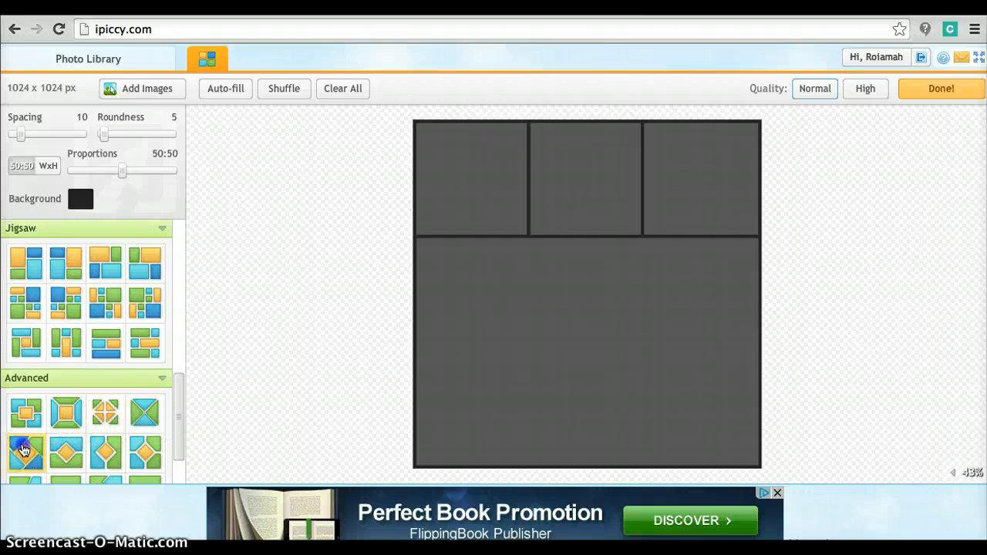
click(24, 450)
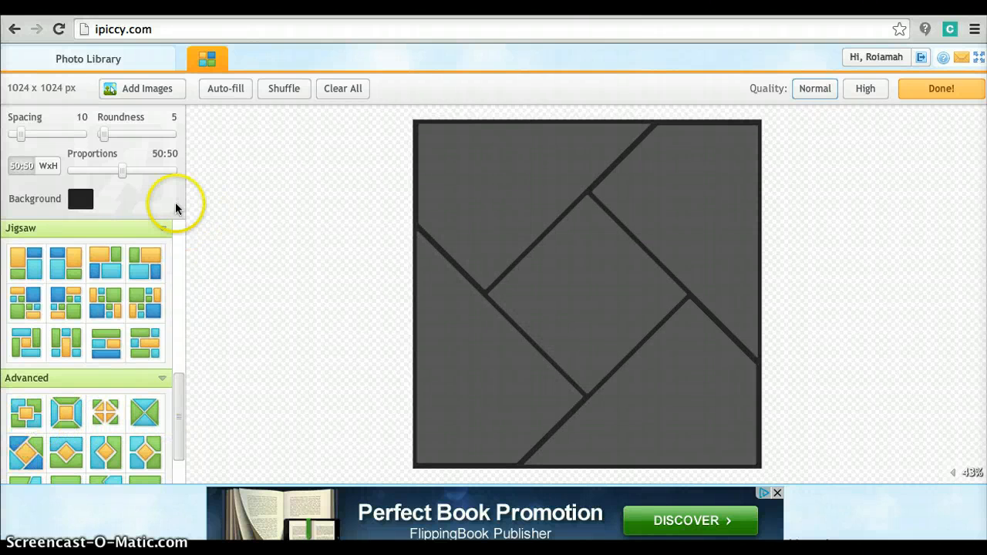
- Show the uploaded photos for the collage and place the yellow nouns picture in the central diamond cell
click(131, 90)
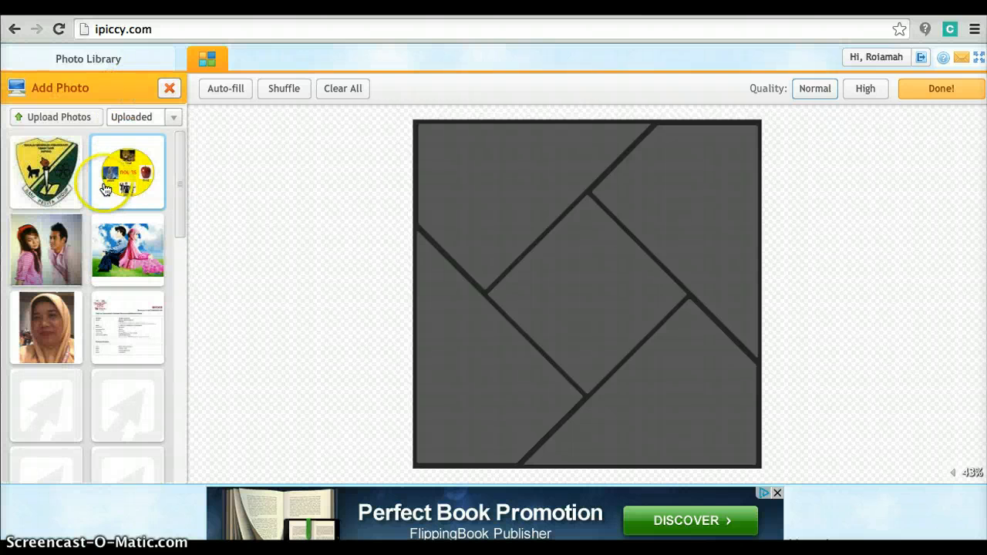
click(131, 117)
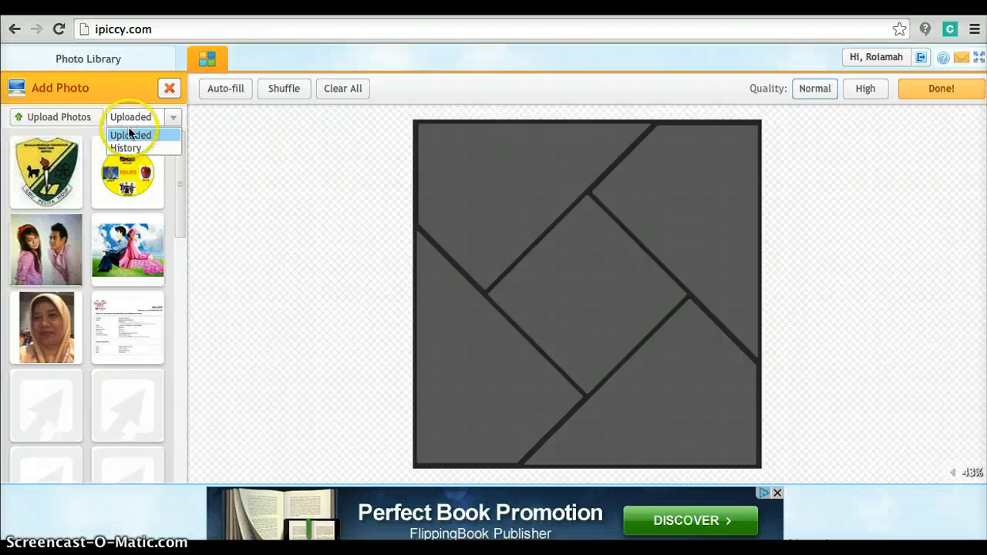
click(130, 135)
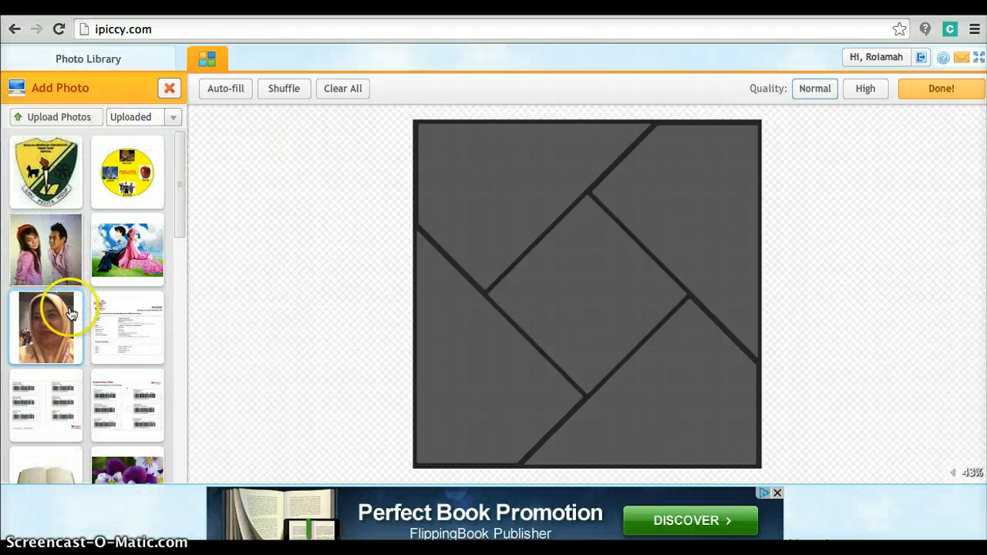
scroll(70, 315, down, 1)
scroll(69, 318, up, 1)
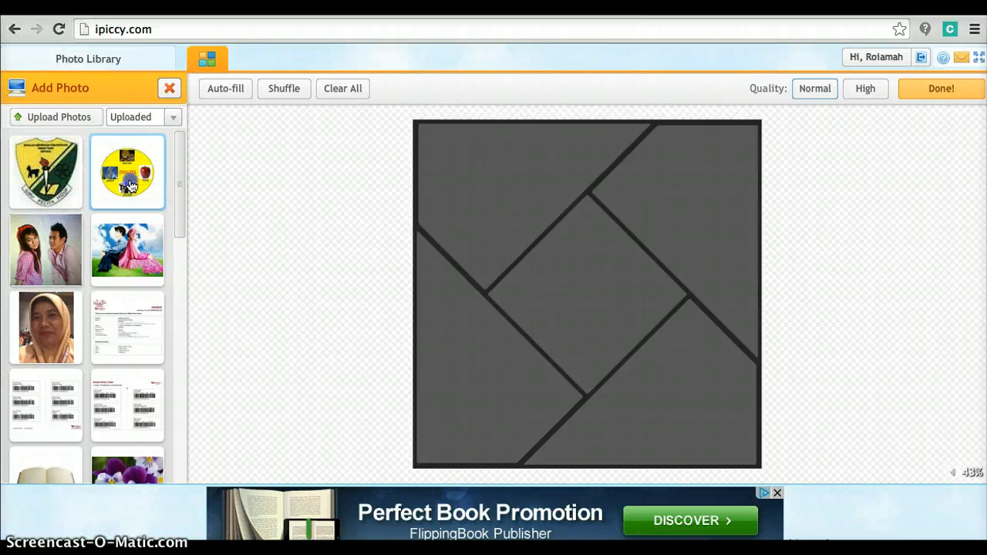
drag(130, 185, 571, 287)
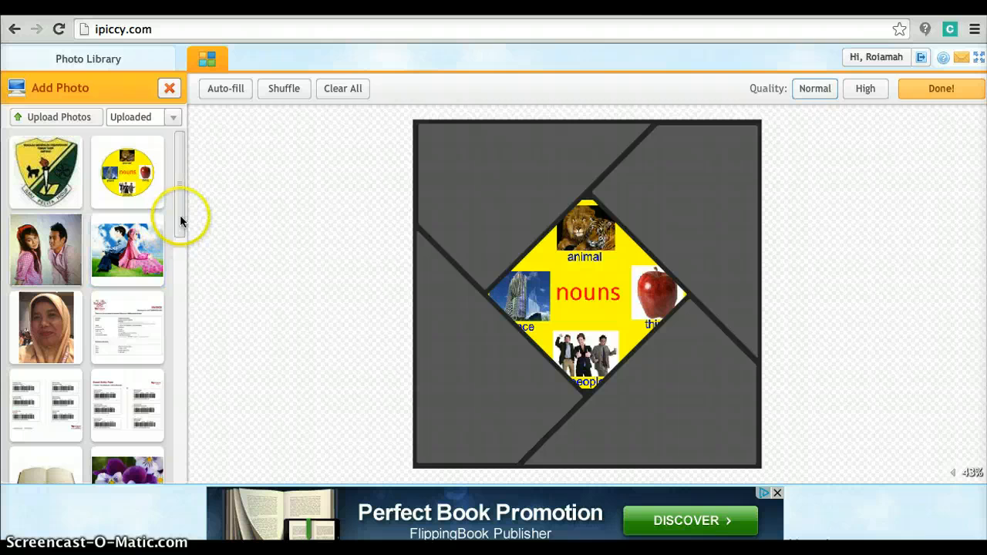
- Place the purple and white flower photo in the collage's upper-left cell and the green banana photo in the upper-right cell
scroll(180, 254, down, 3)
drag(143, 257, 512, 192)
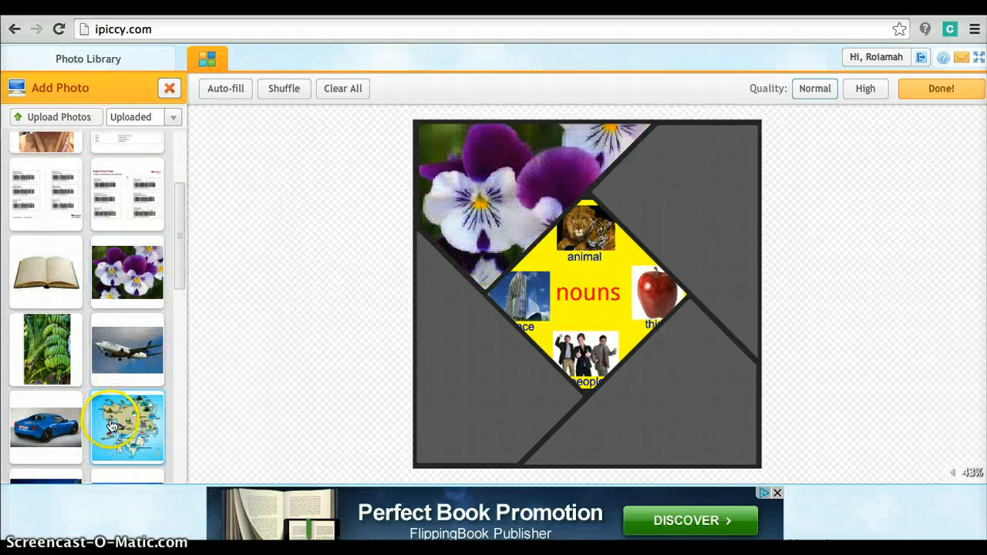
drag(47, 348, 717, 215)
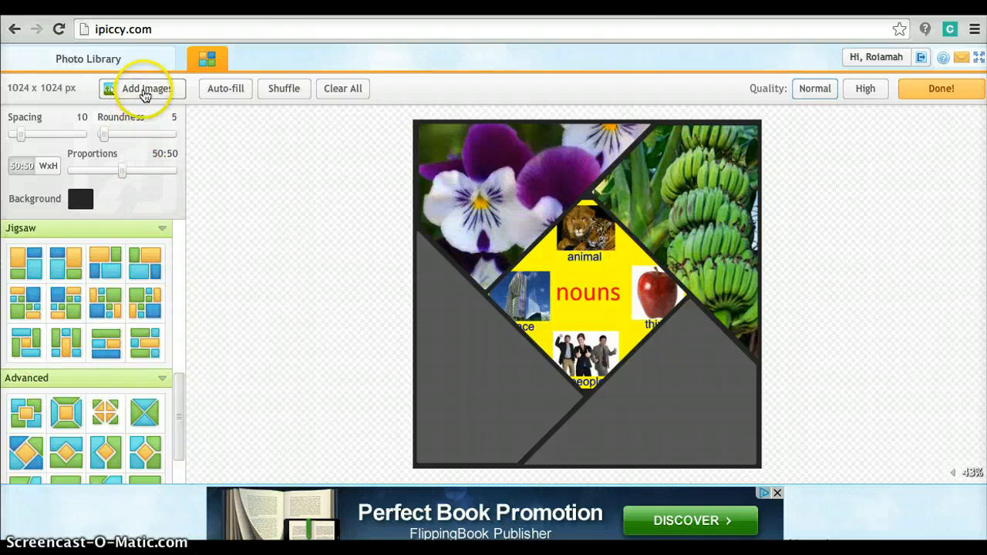
- Place the photo of a yellow mango among green ones in the collage's lower-left cell
click(144, 91)
scroll(65, 330, down, 5)
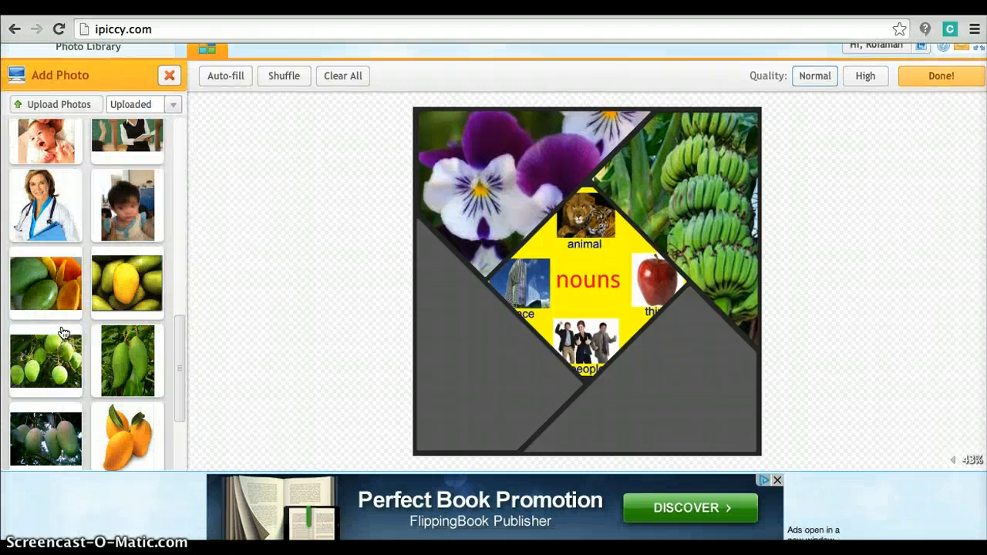
scroll(63, 333, up, 1)
click(124, 304)
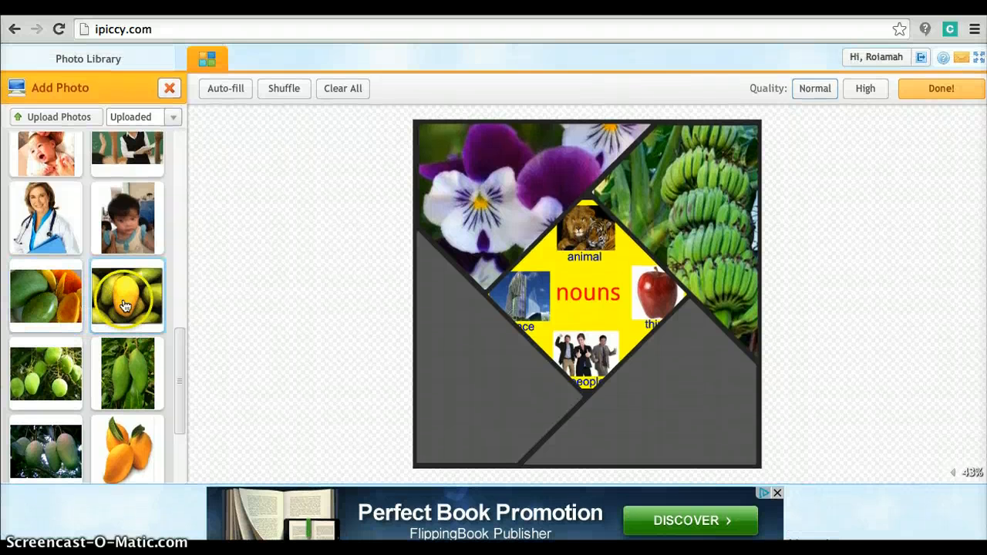
drag(312, 280, 469, 370)
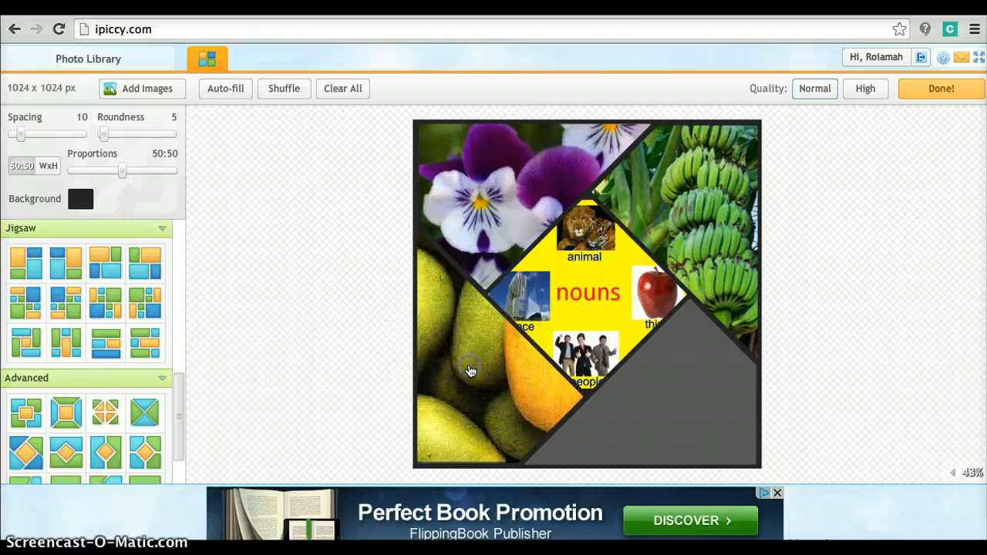
- Add the orange mangoes photo to the collage's lower-right cell and swap it with the photo in the lower-left cell
click(131, 89)
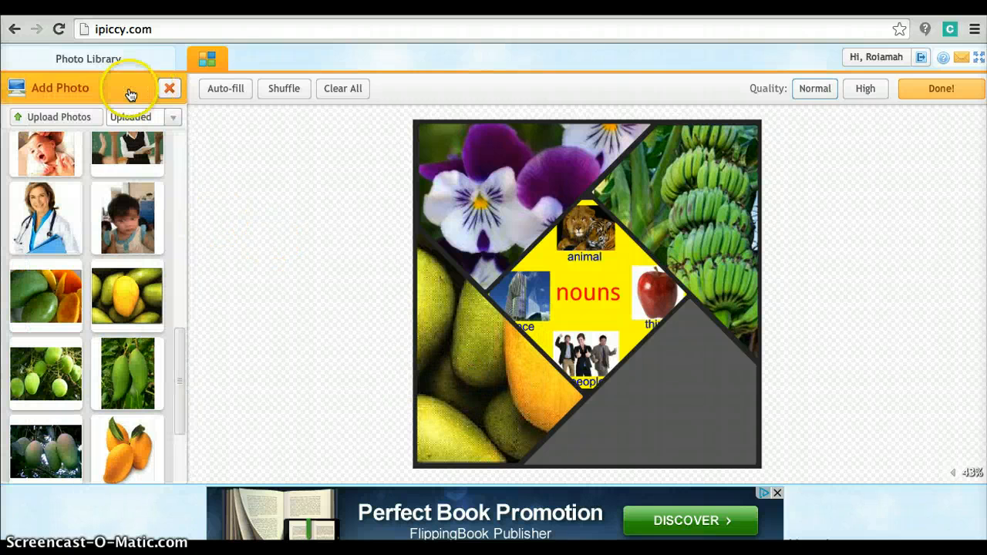
drag(123, 451, 652, 437)
drag(708, 405, 625, 403)
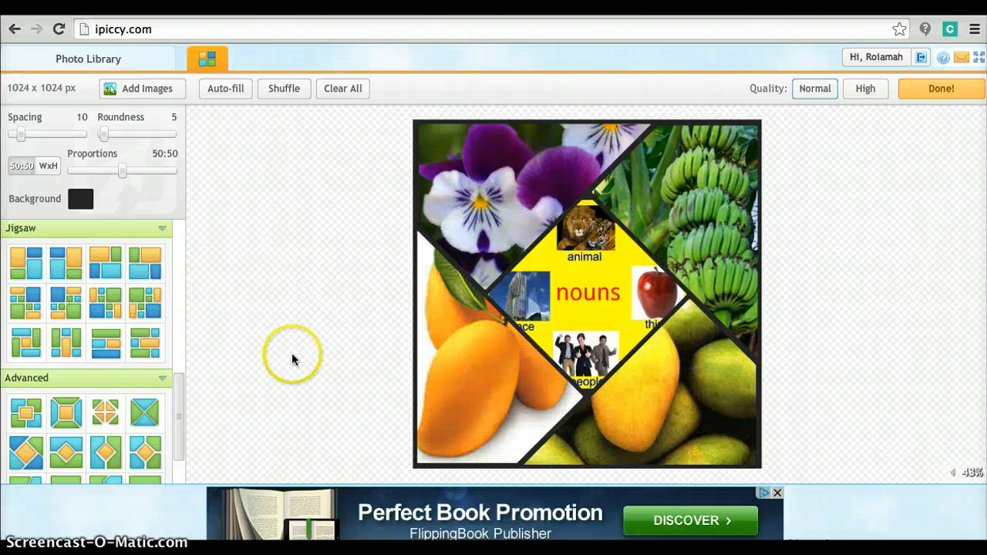
- Replace the orange mangoes in the collage's lower-left cell with the uploaded photo of pink mangoes on a tree
click(151, 93)
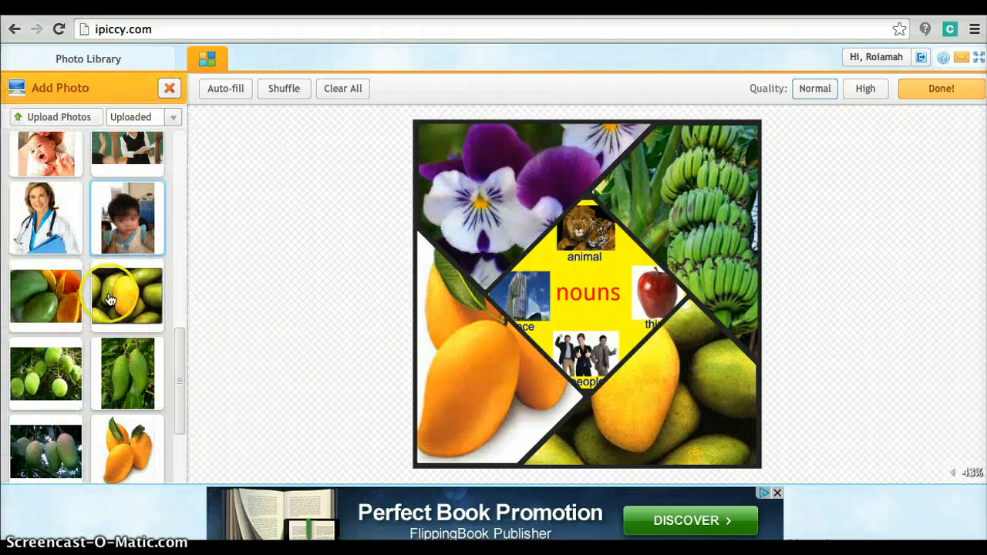
scroll(100, 308, down, 5)
scroll(100, 310, up, 1)
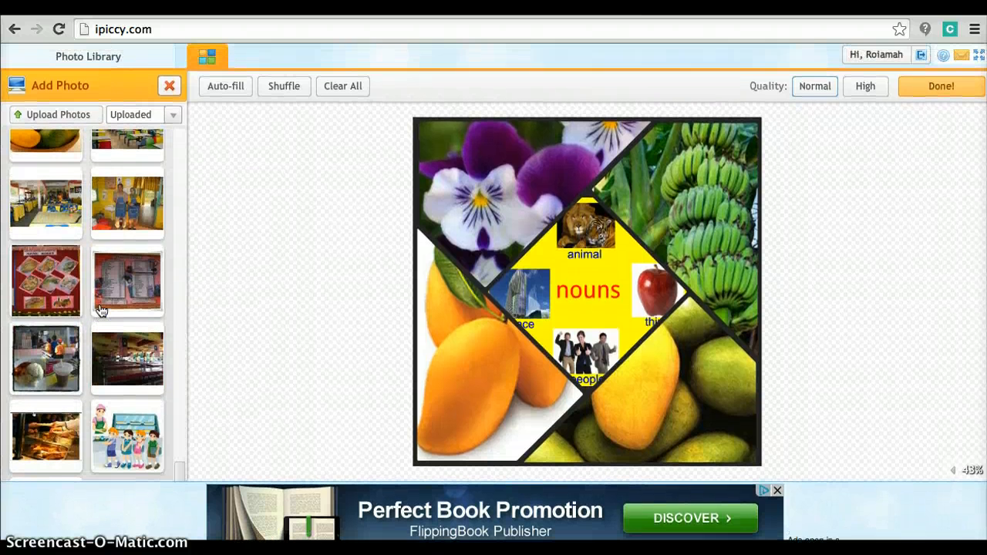
scroll(104, 229, up, 1)
scroll(118, 188, down, 1)
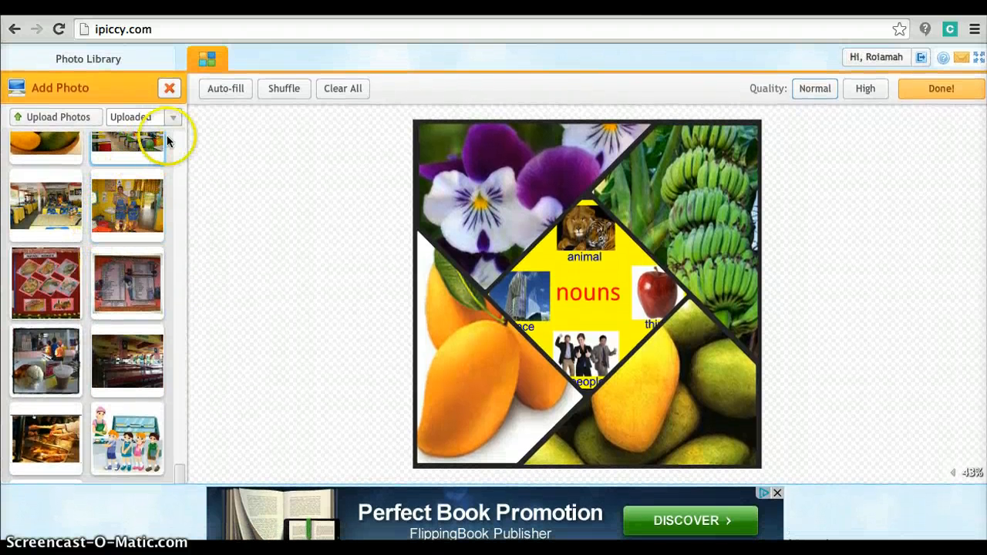
drag(179, 473, 183, 434)
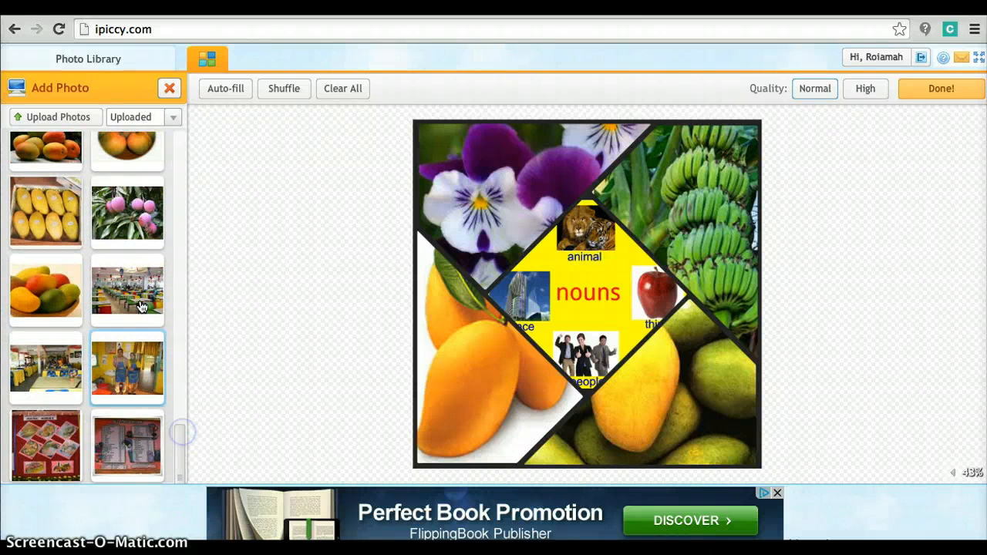
click(131, 217)
drag(131, 217, 456, 387)
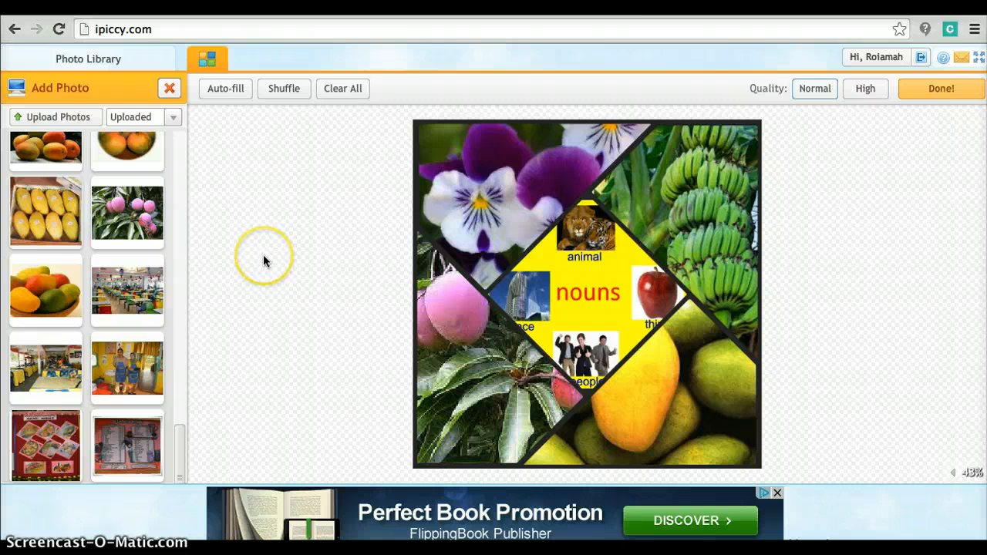
scroll(263, 261, down, 1)
scroll(263, 261, up, 1)
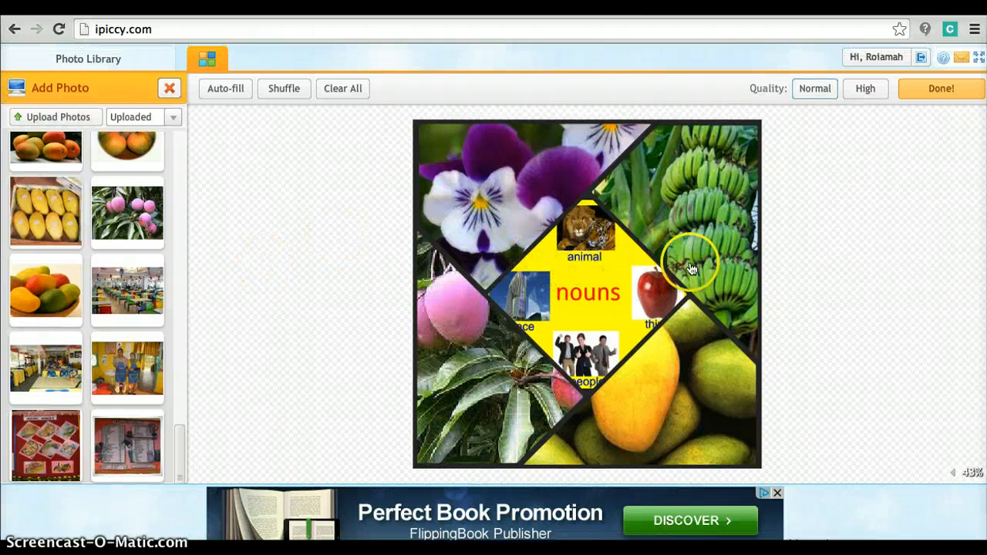
- Finish the collage at Normal quality and apply Fix Image to the resulting picture
click(939, 93)
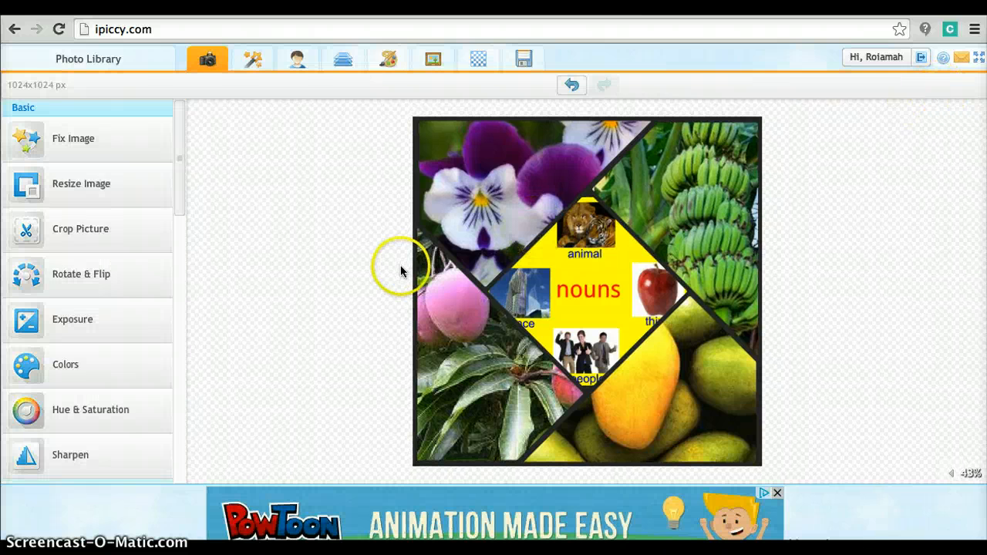
click(39, 144)
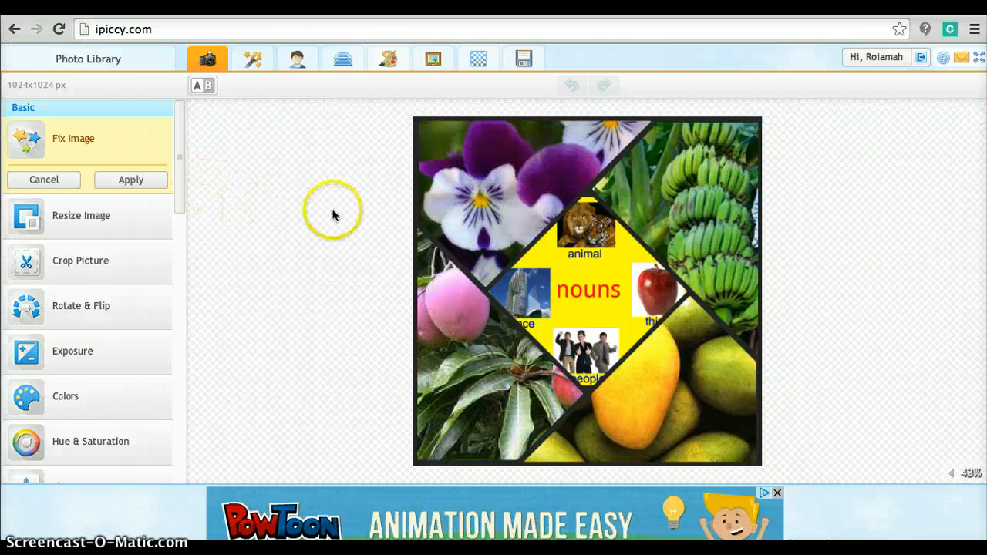
click(121, 182)
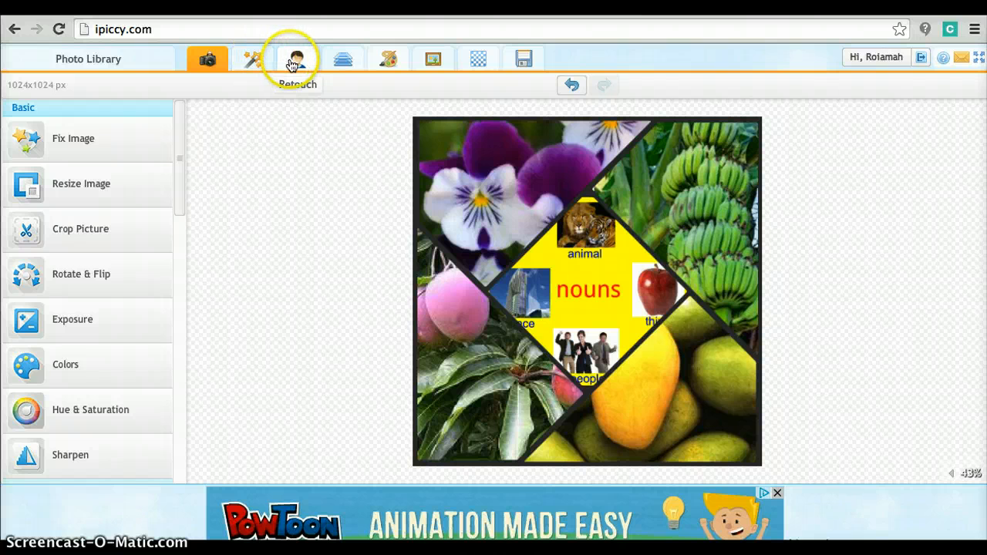
- Add a text layer to the collage reading "What is noun"
click(343, 62)
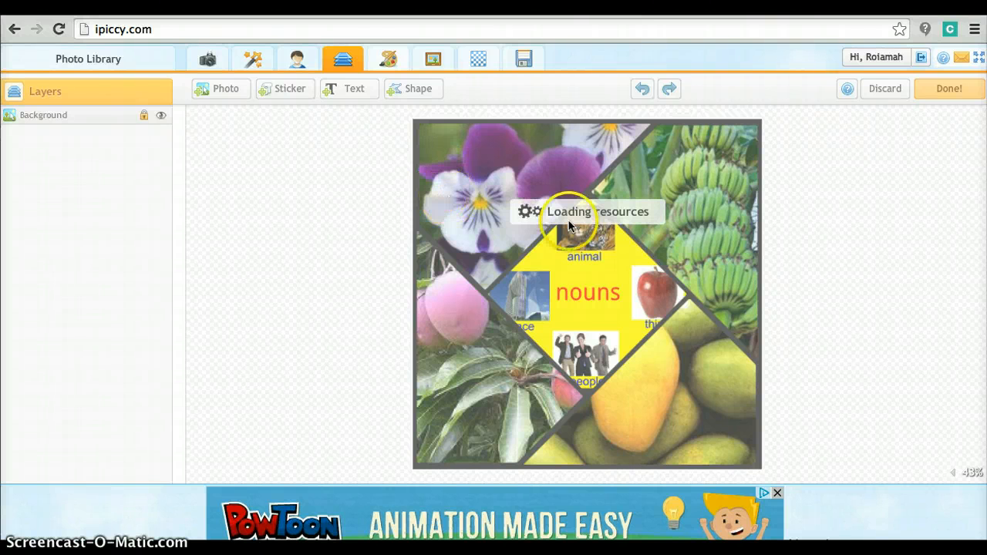
click(456, 137)
click(352, 90)
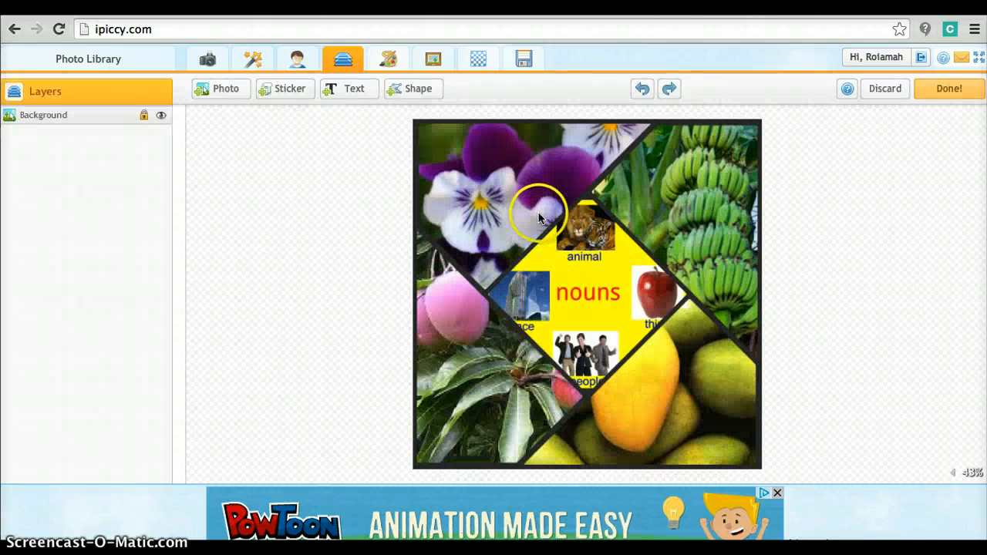
click(354, 90)
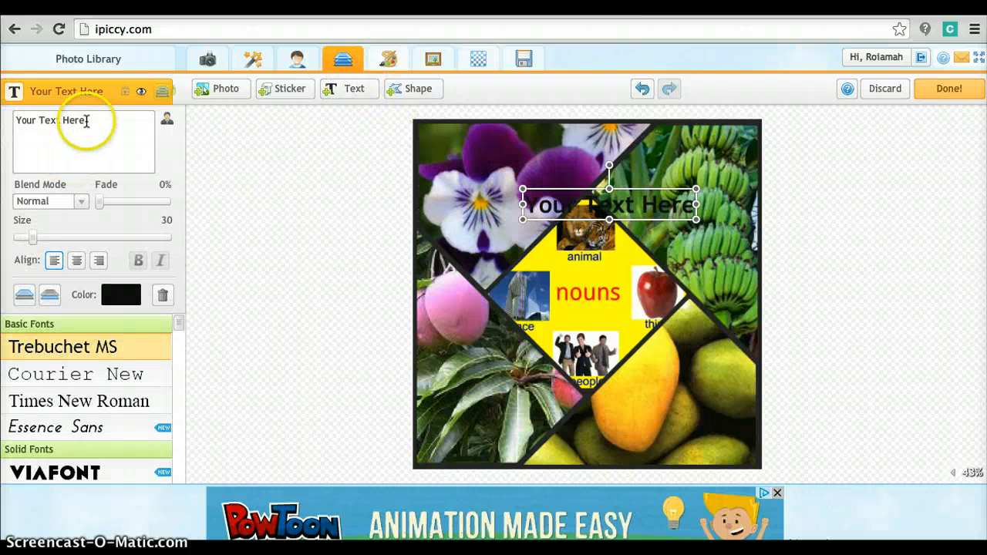
drag(85, 120, 20, 121)
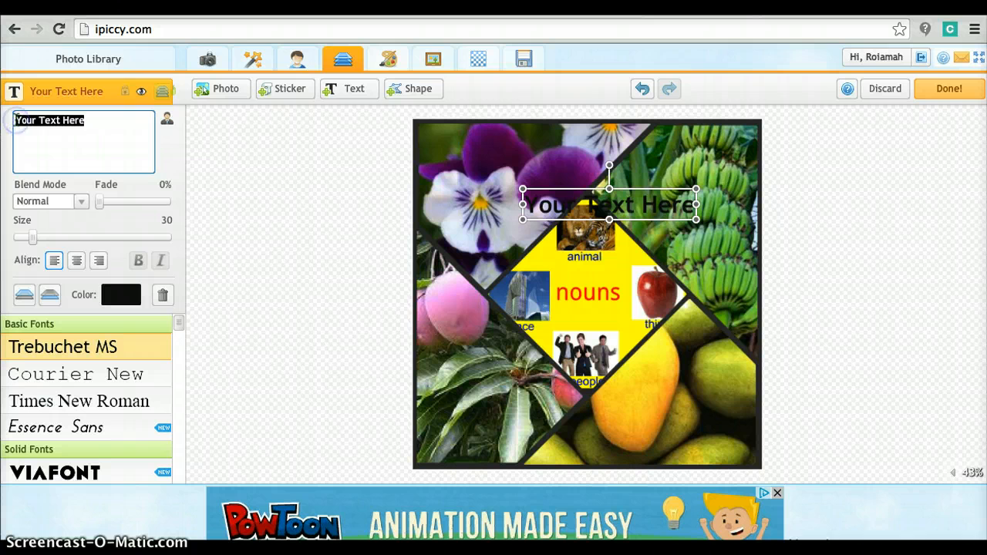
text(Wha)
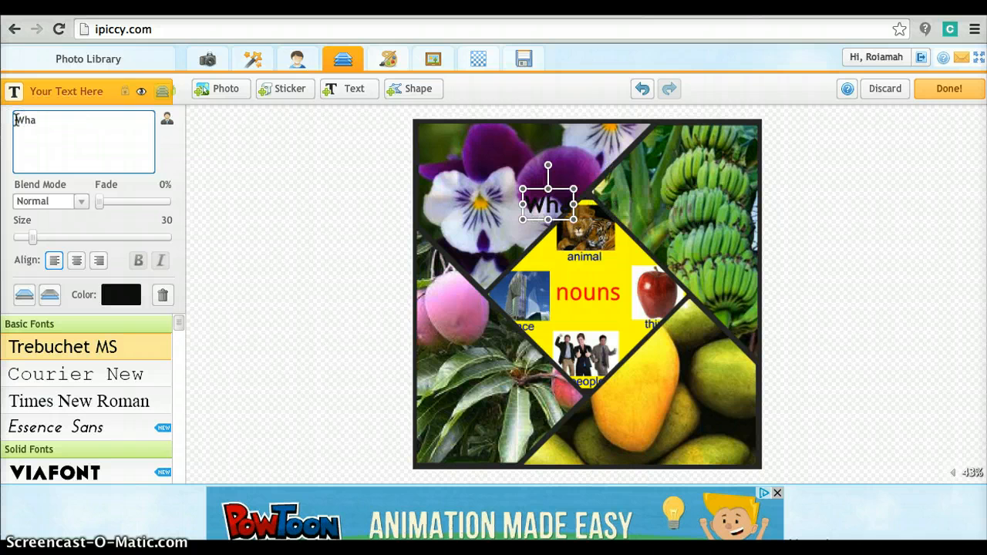
text(t is n)
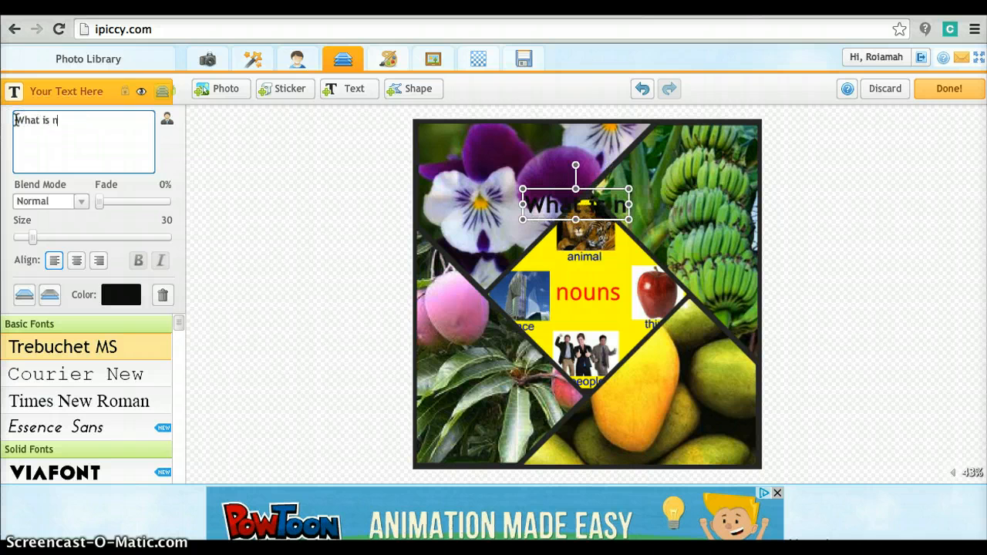
text(oun)
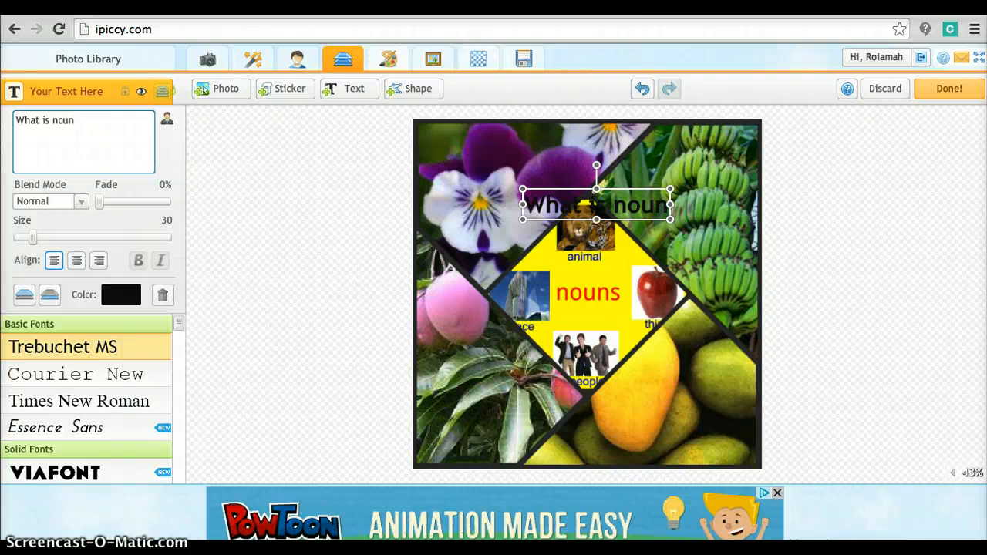
- Colour the "What is noun" caption pink (F1469E) and move it onto the purple flowers in the collage's upper-left cell
click(109, 299)
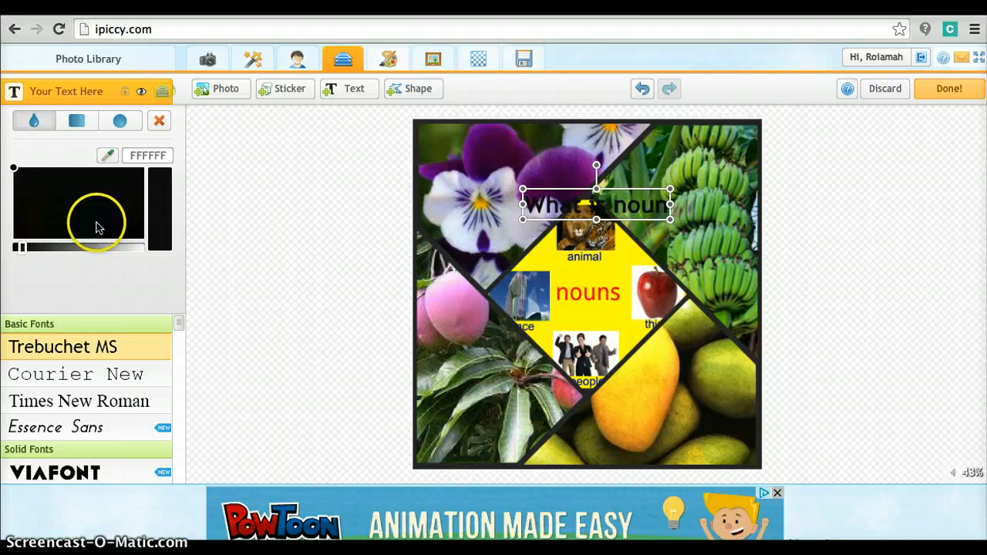
click(136, 161)
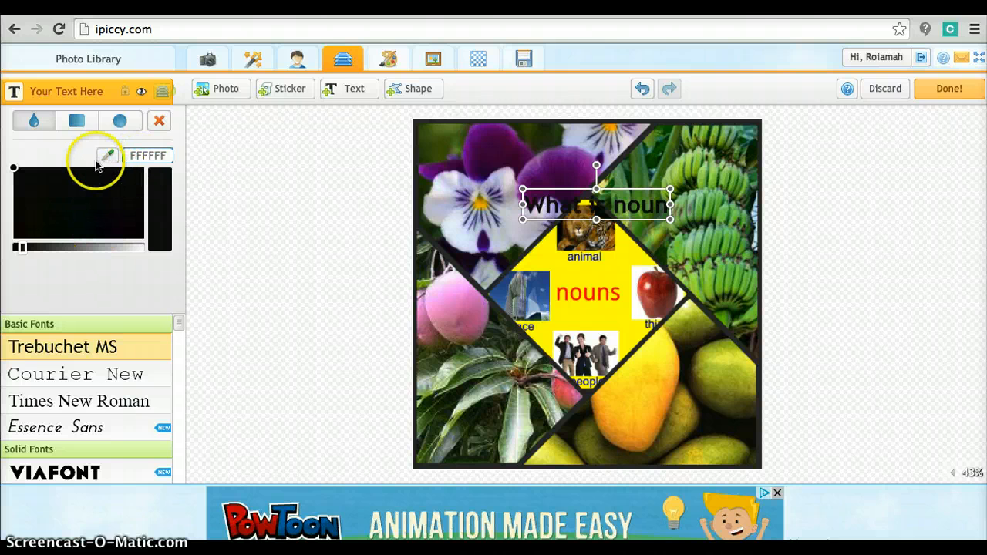
click(106, 158)
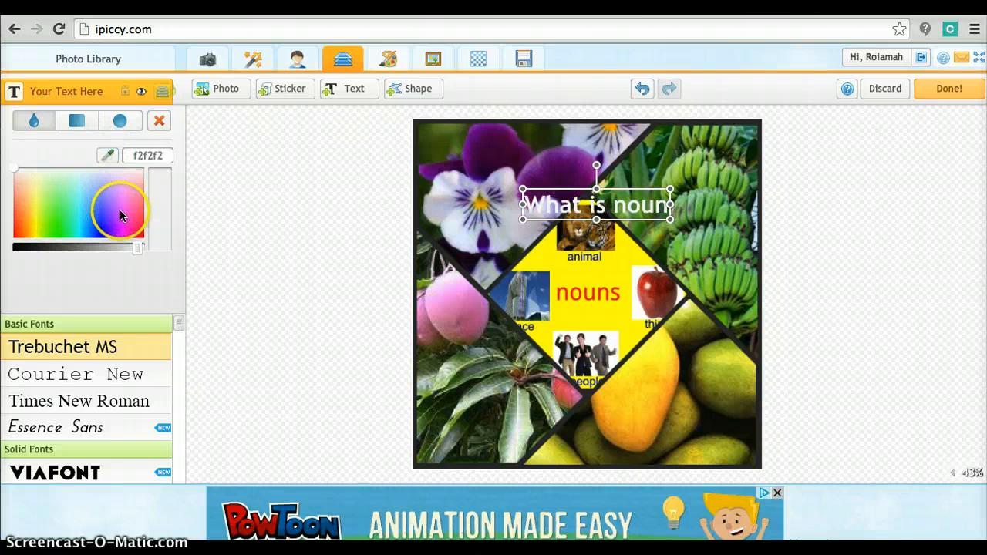
click(139, 217)
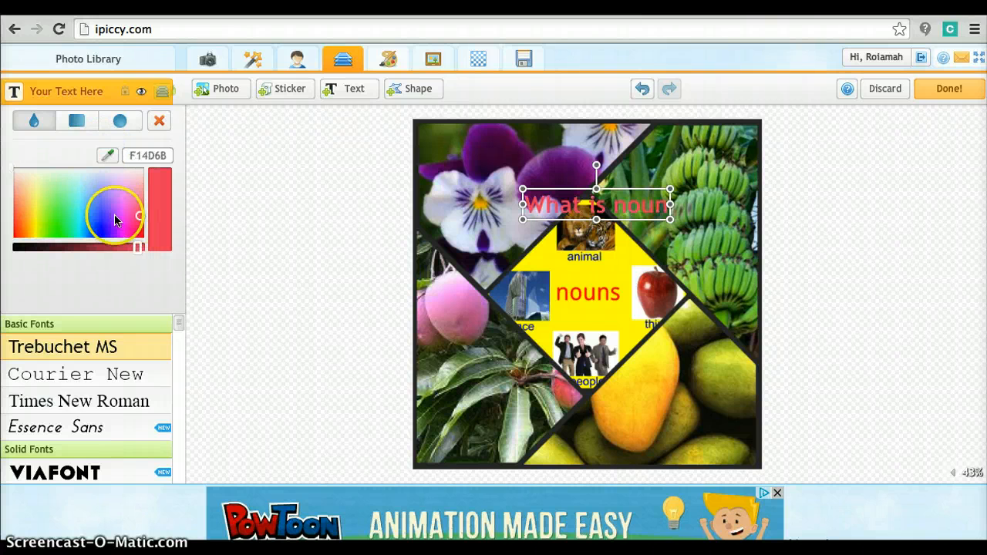
click(91, 214)
click(32, 204)
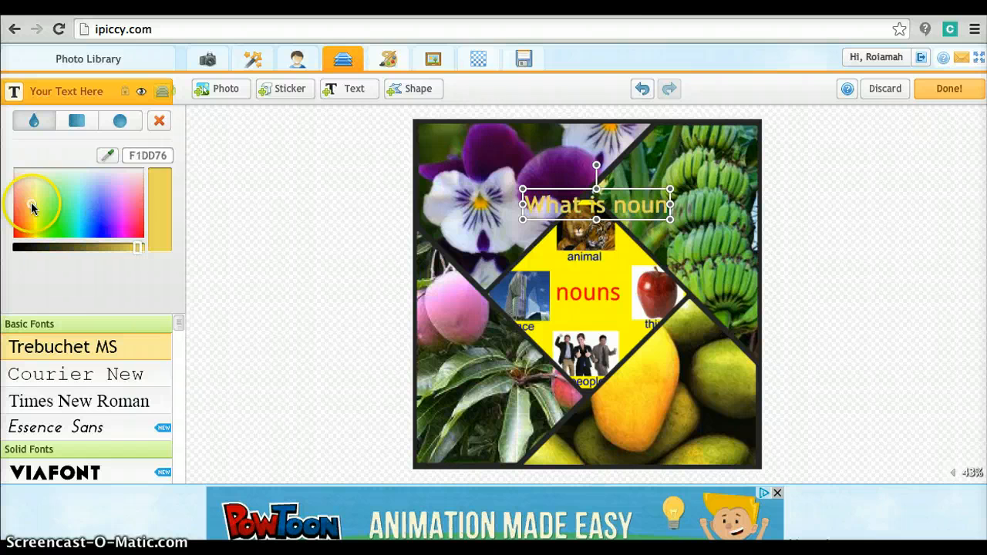
click(133, 223)
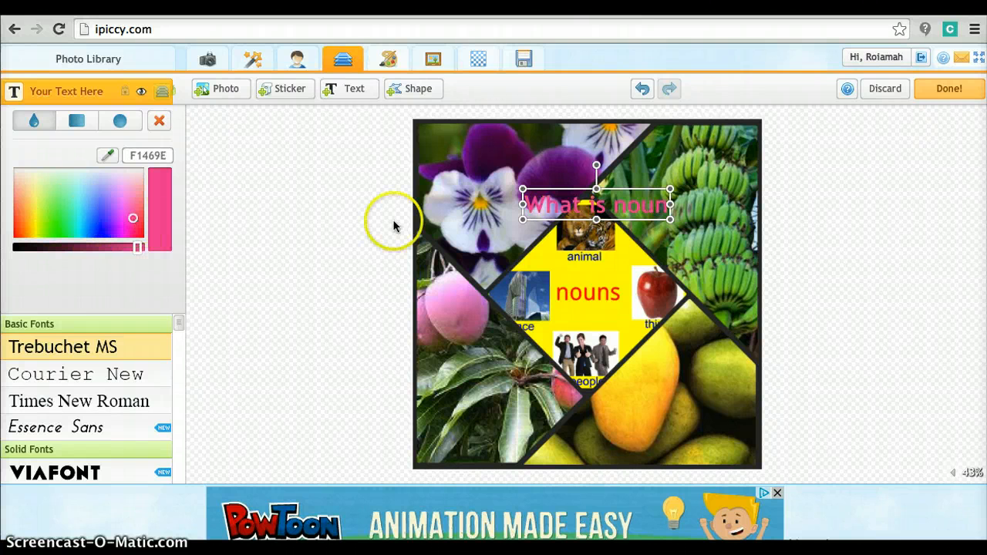
click(587, 196)
drag(587, 197, 497, 158)
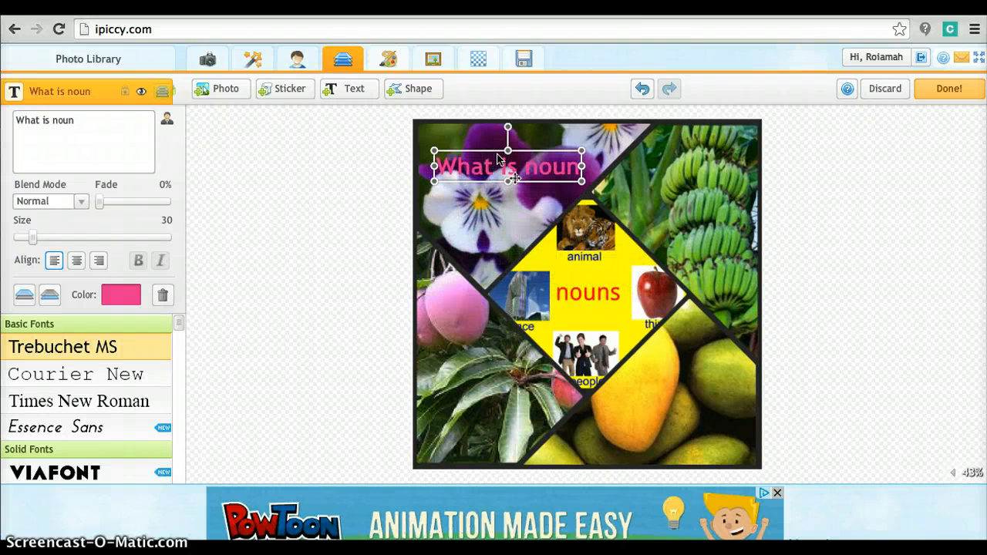
- Try the Viafont and Times New Roman fonts on the caption and restore Trebuchet MS
click(77, 472)
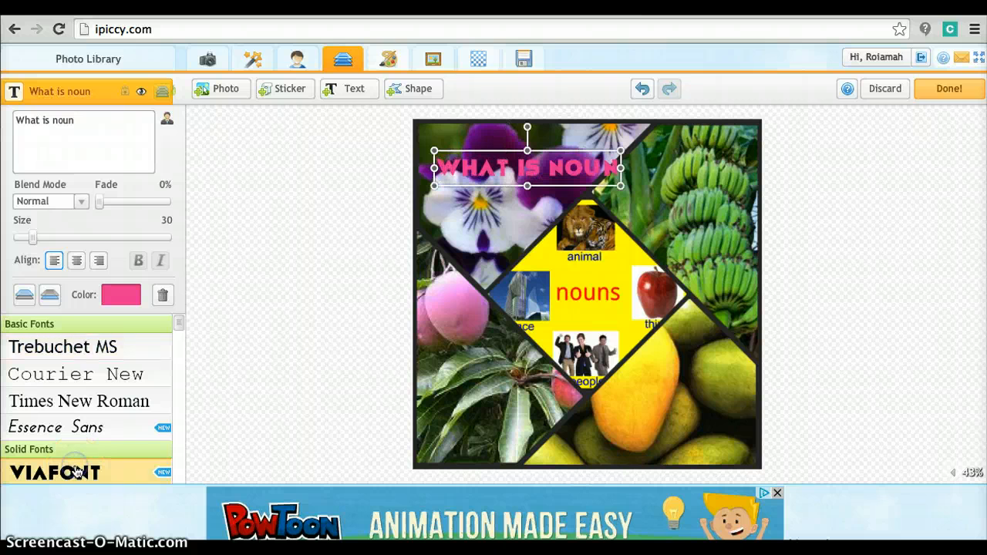
click(66, 403)
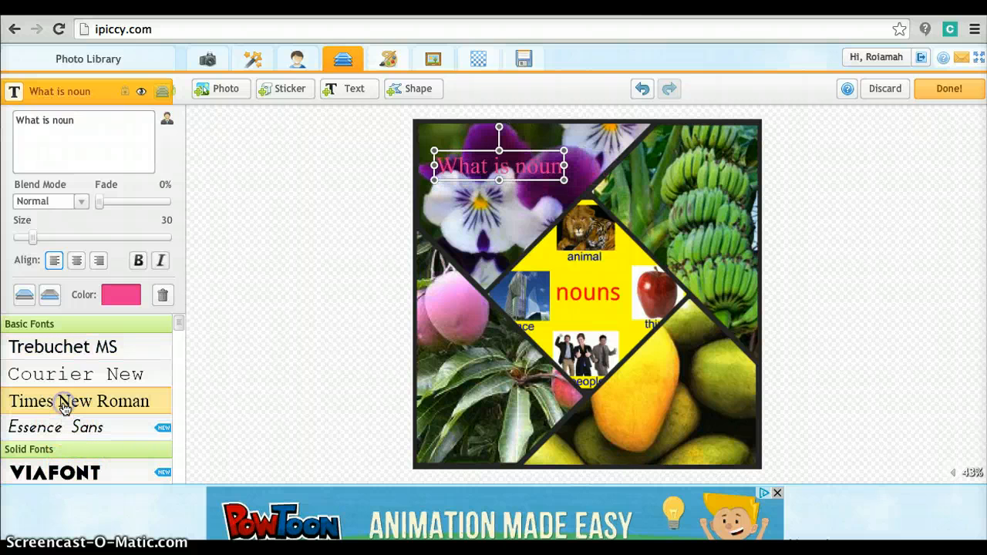
click(60, 351)
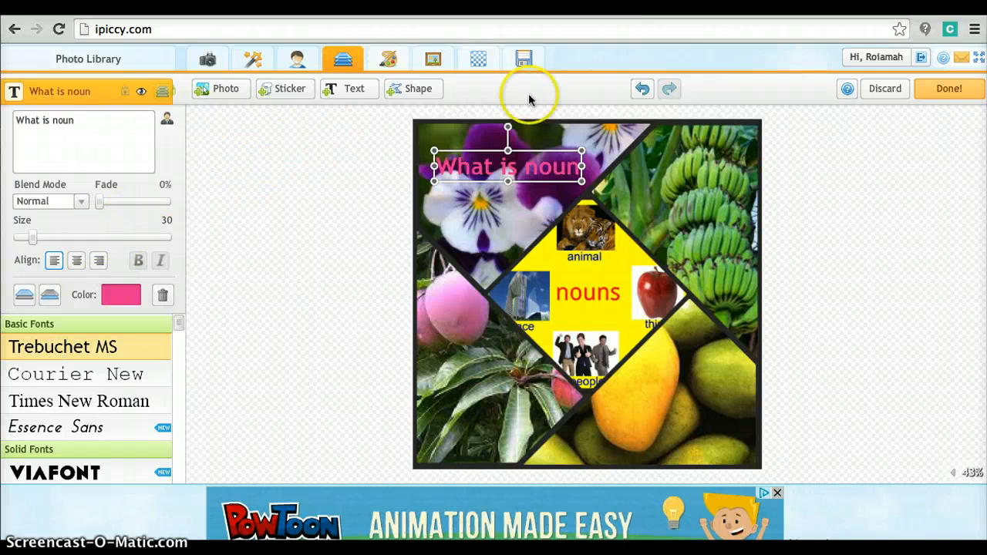
- Apply the caption to the collage and set the export to a JPG named Trycollage at 99% quality
click(949, 90)
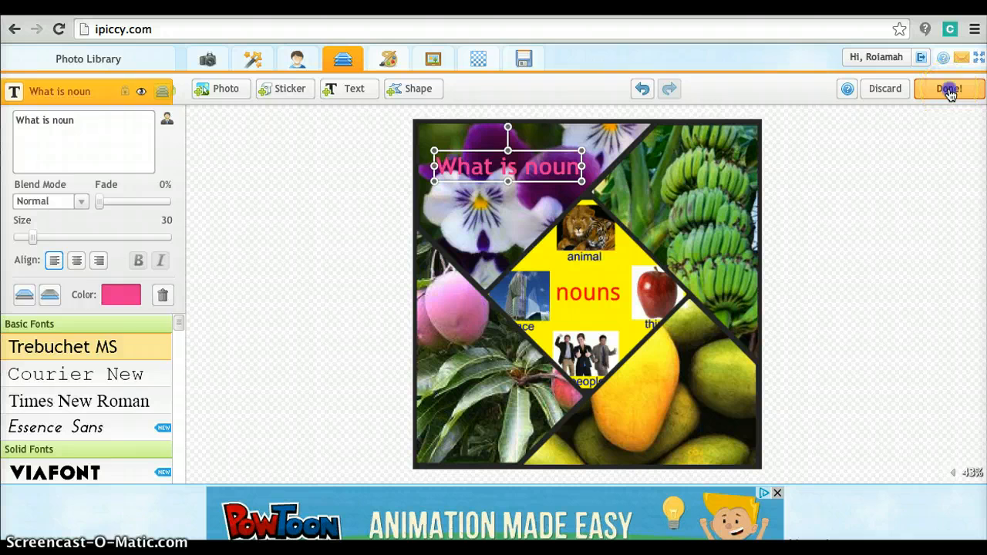
click(523, 62)
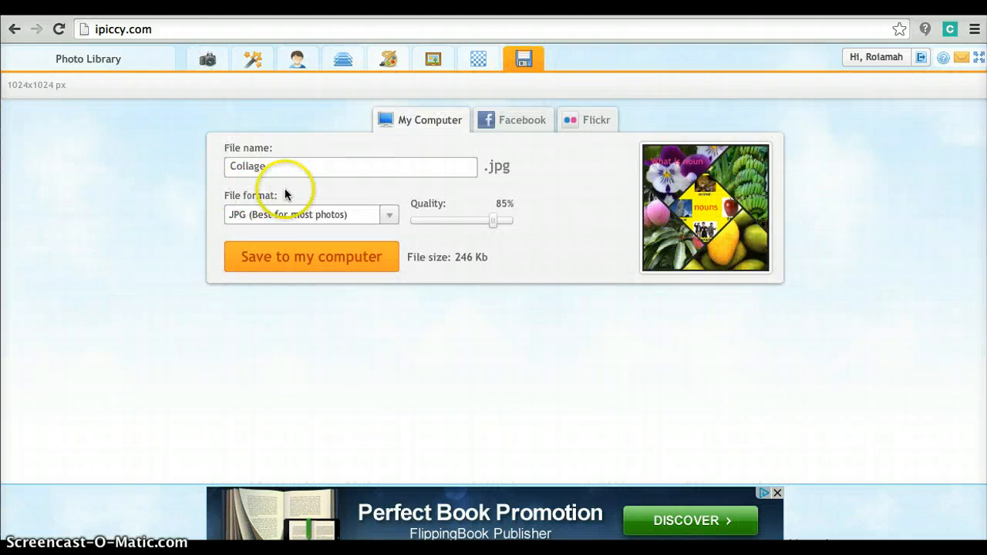
click(269, 165)
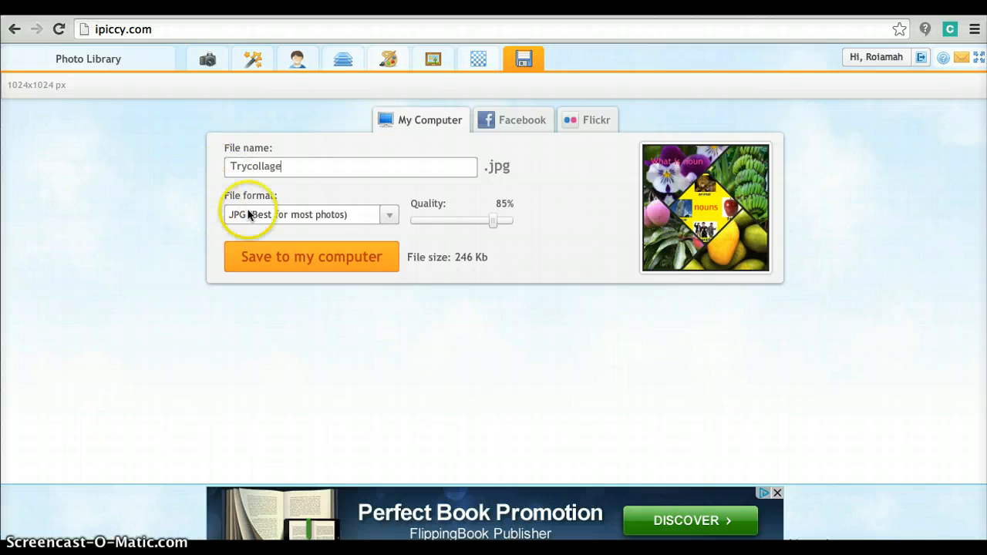
click(492, 223)
drag(508, 226, 509, 225)
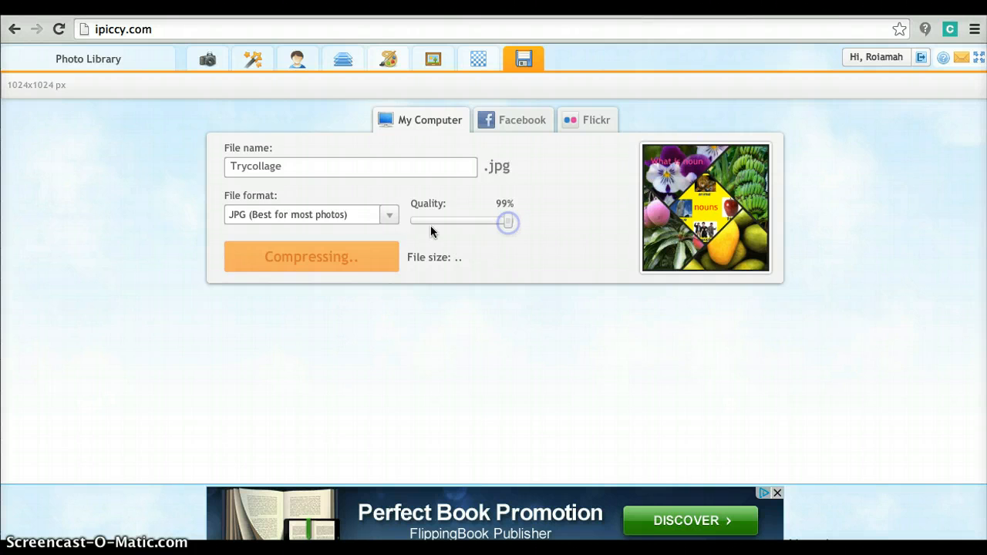
- Save the Trycollage picture to the Desktop and close the photo
click(319, 257)
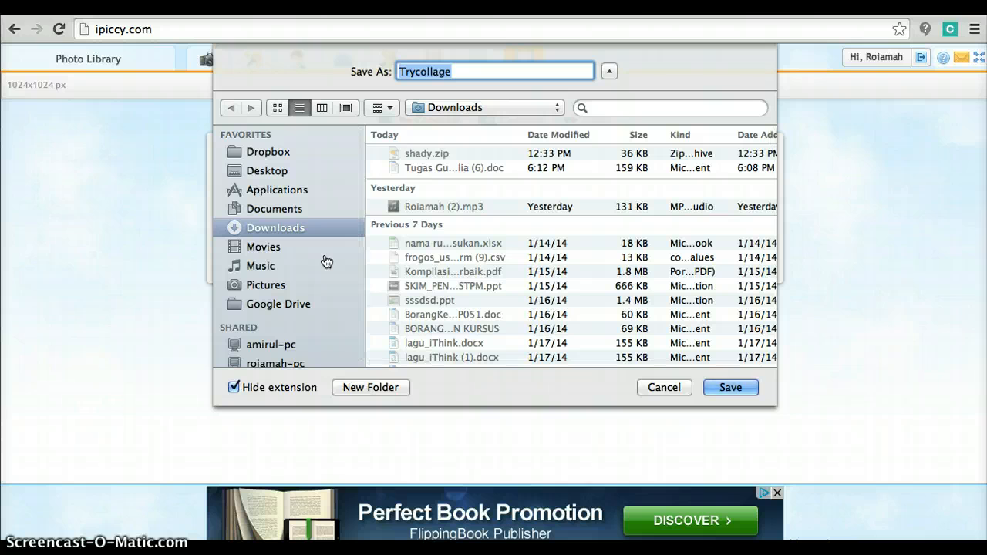
click(267, 171)
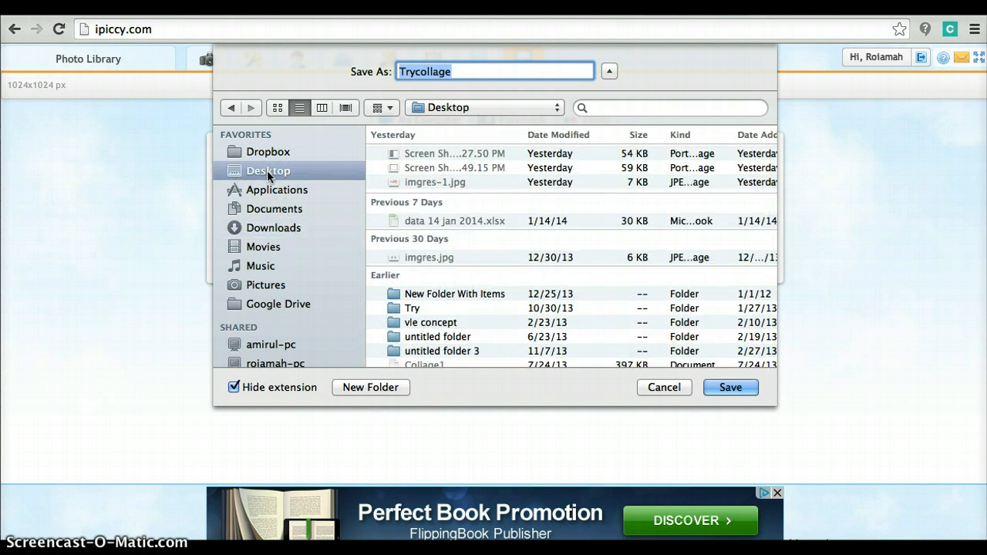
click(752, 390)
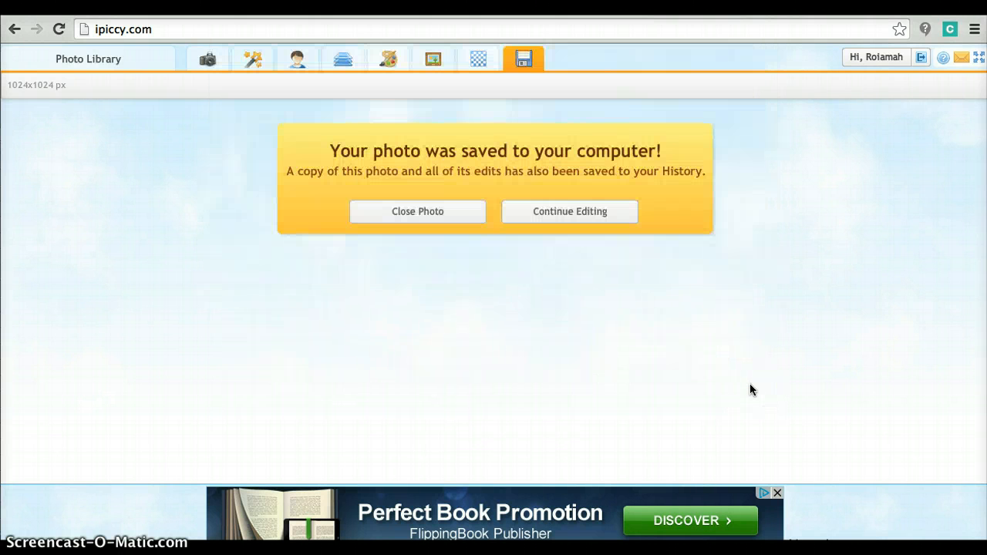
click(434, 214)
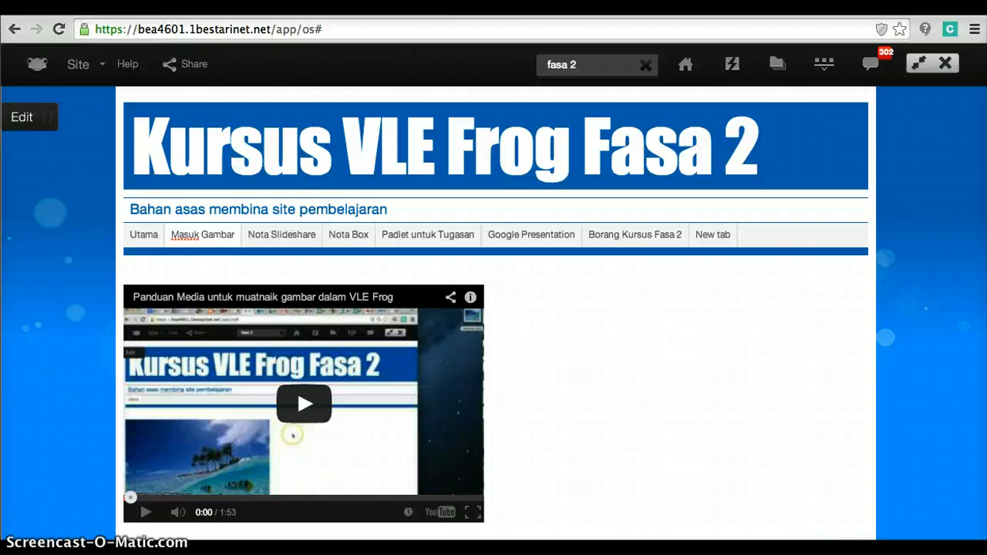
- Edit the Masuk Gambar page of the VLE Frog site and add a Media widget below the embedded website
click(29, 119)
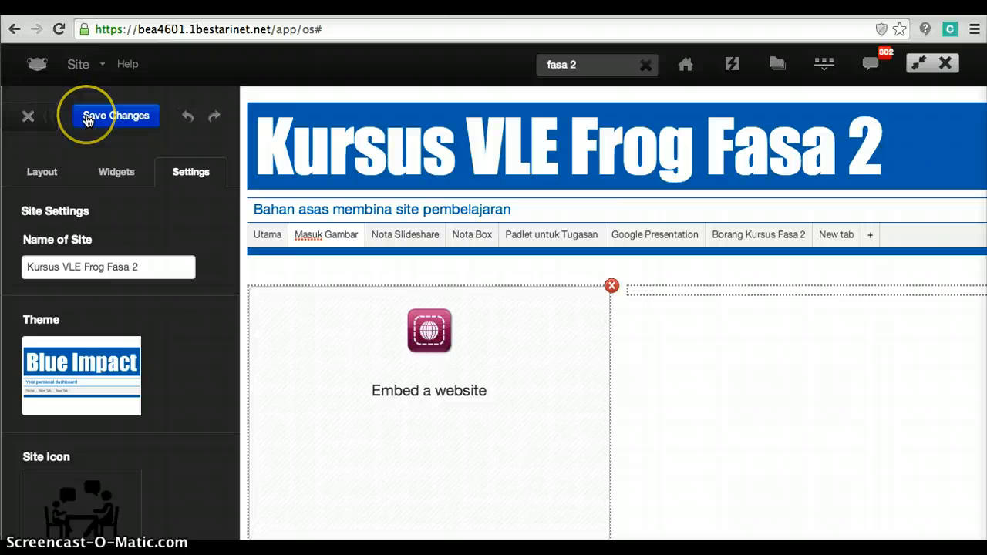
click(29, 117)
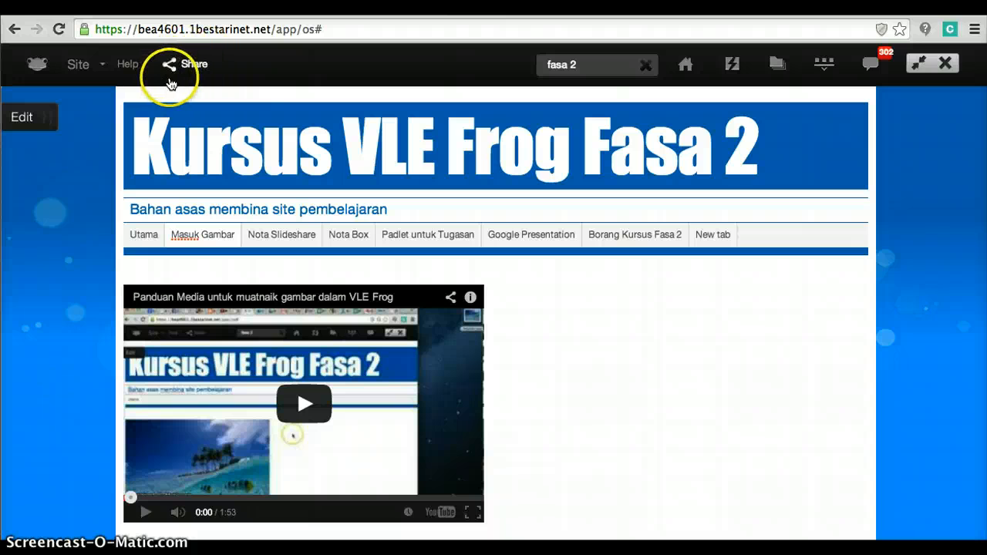
click(38, 117)
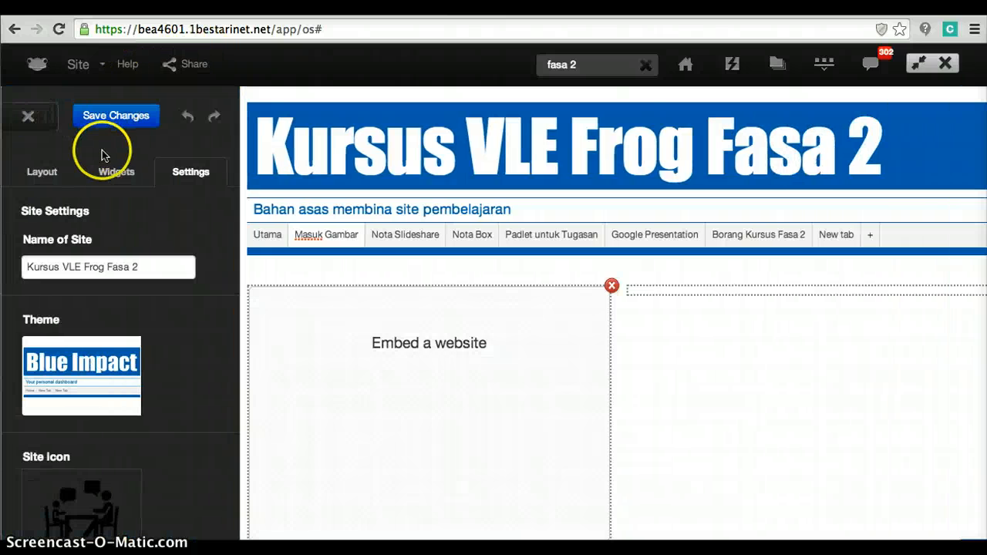
click(115, 169)
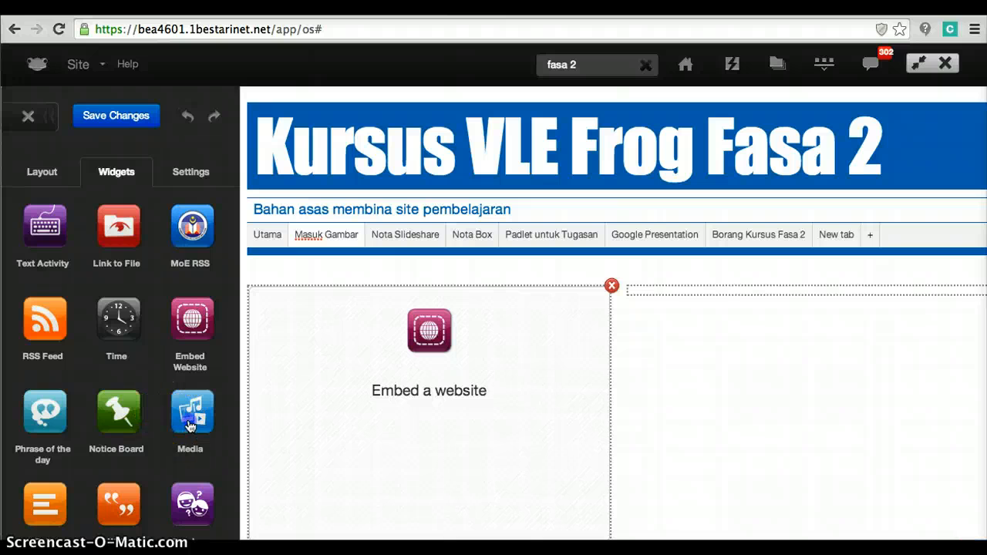
drag(189, 425, 286, 535)
click(374, 458)
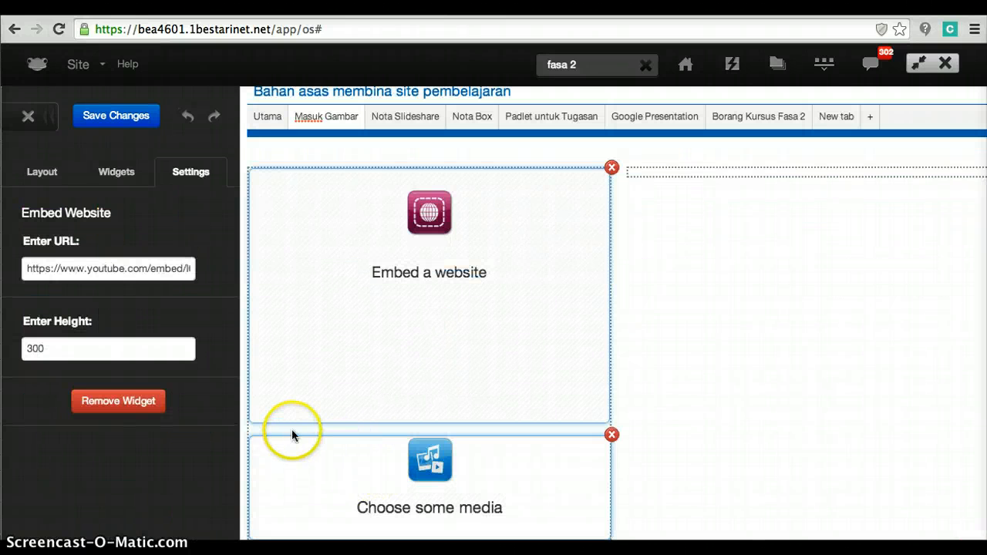
click(379, 466)
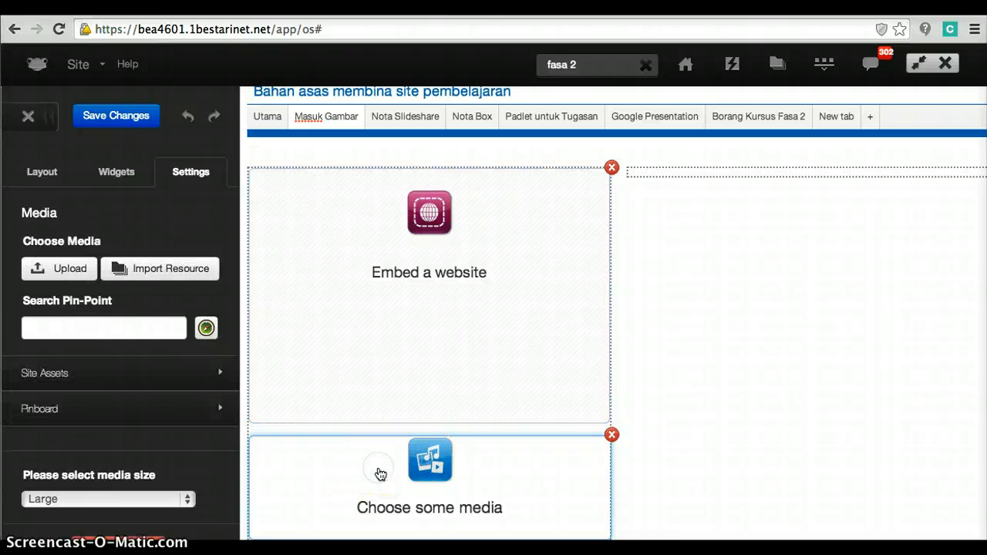
- Upload Trycollage.jpg from the Desktop into the new Media widget
click(58, 270)
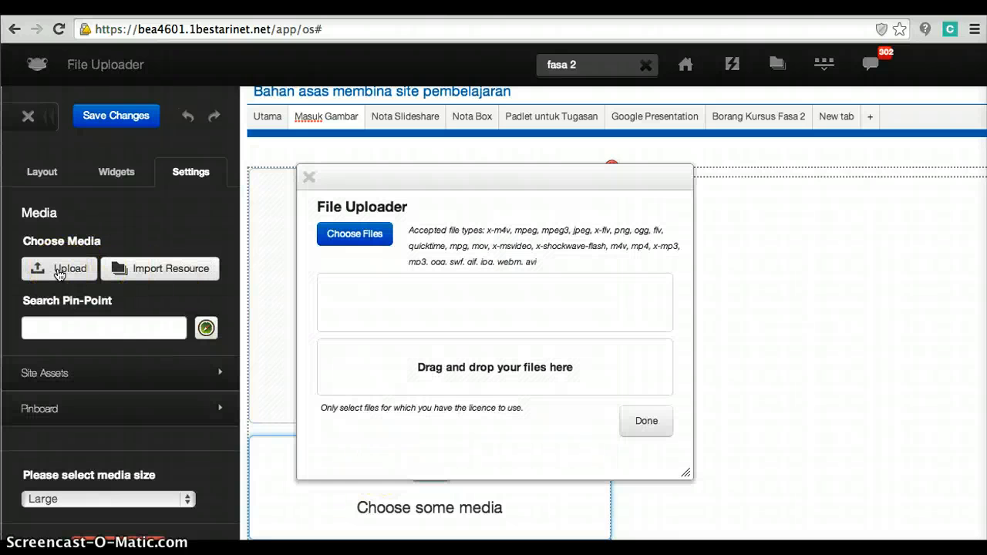
click(335, 237)
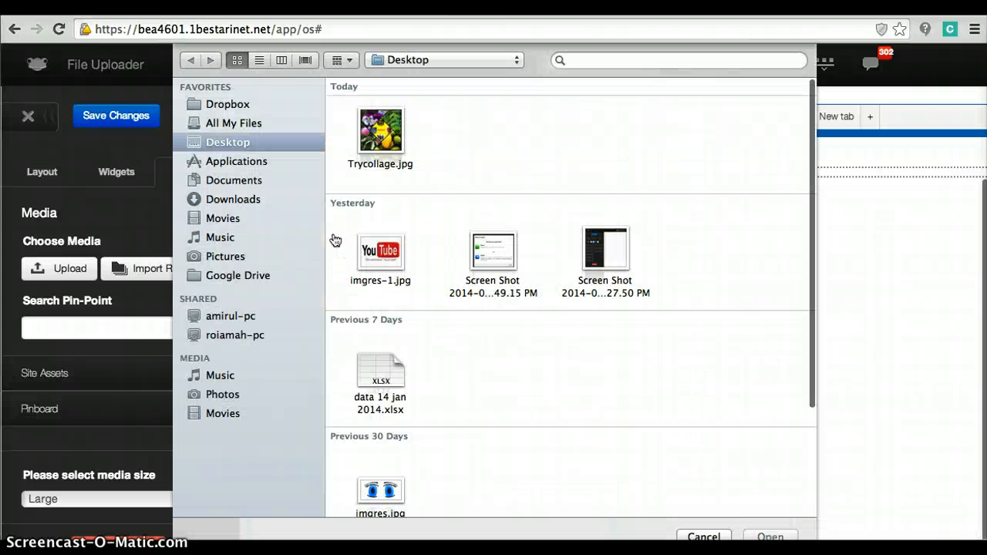
double_click(366, 160)
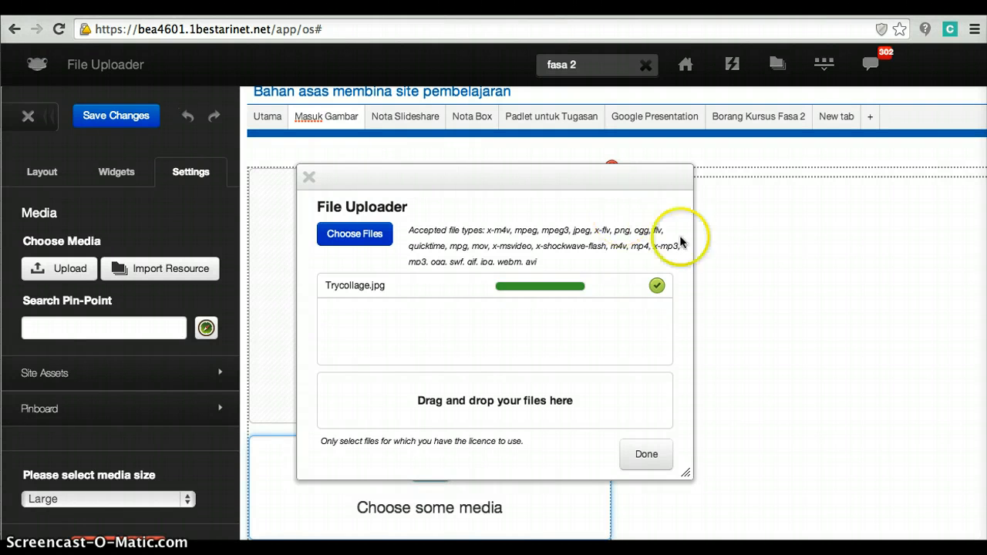
click(645, 456)
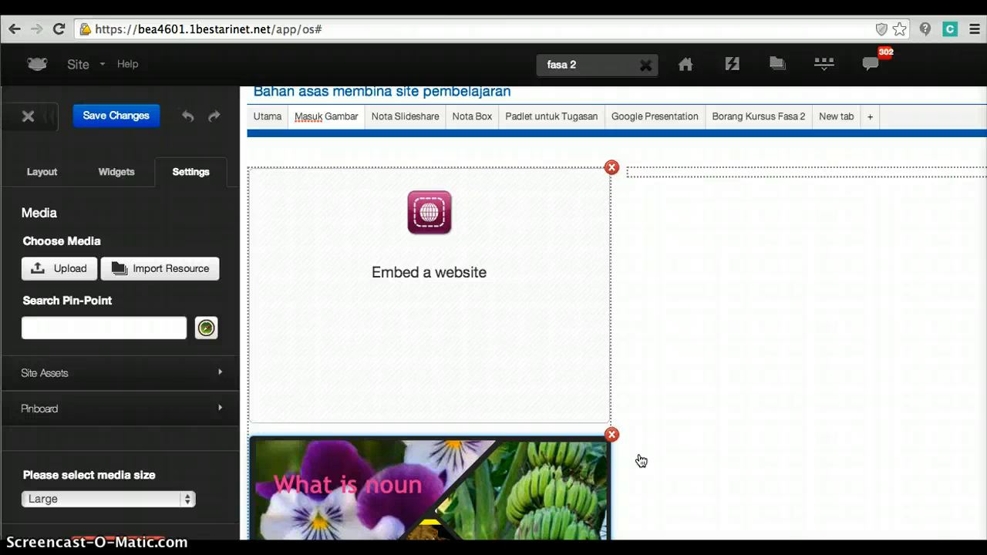
- Save the site changes, leaving edit mode, and switch to the Notes app
scroll(635, 399, down, 3)
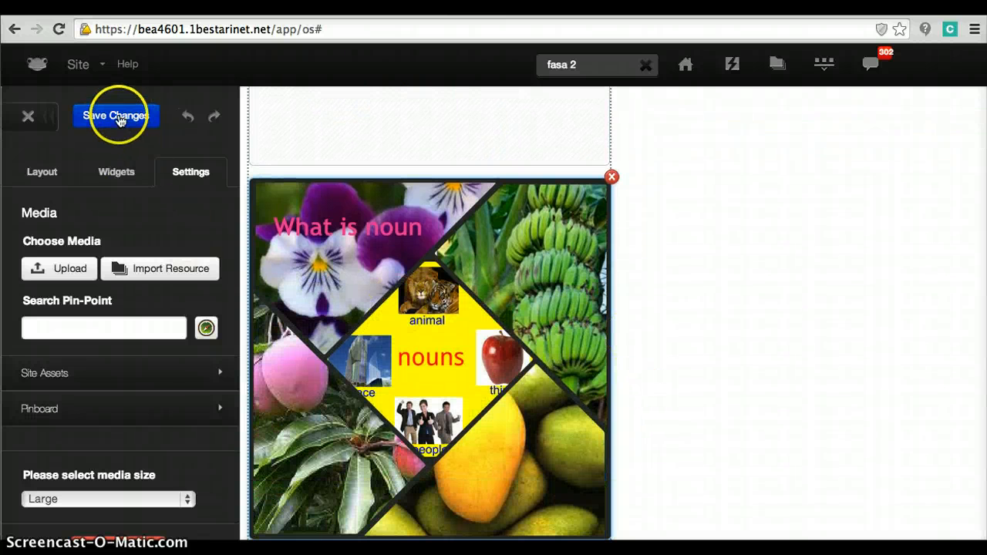
click(117, 115)
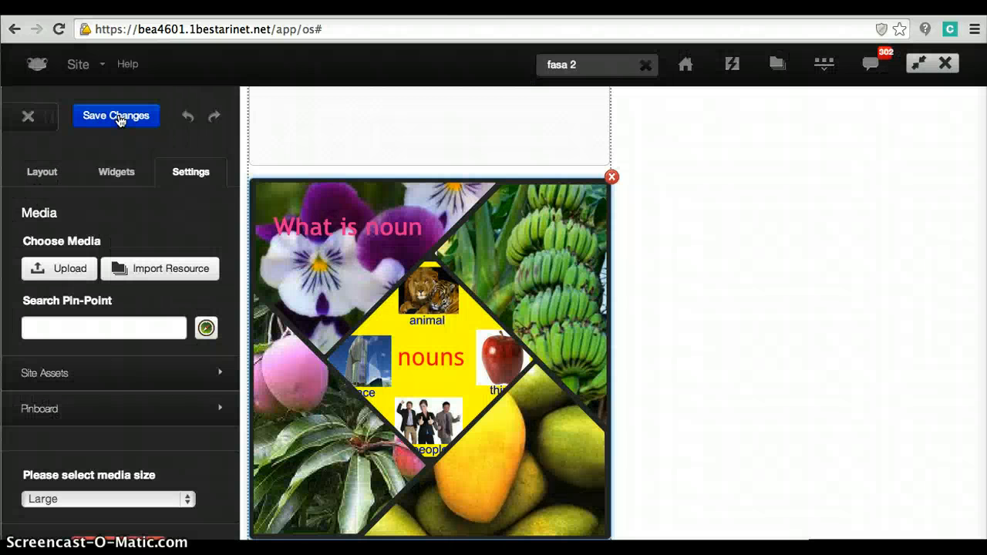
click(31, 118)
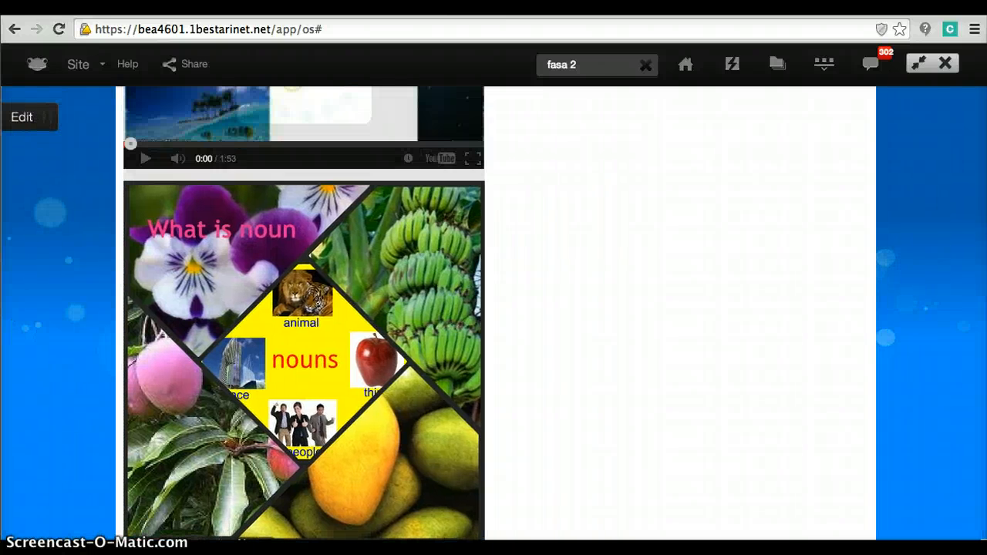
key(super+Tab)
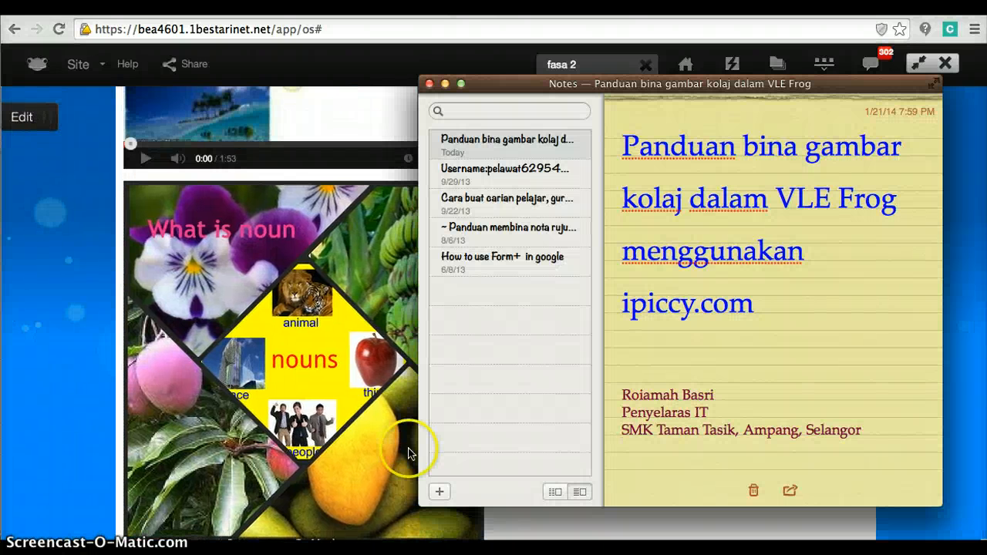